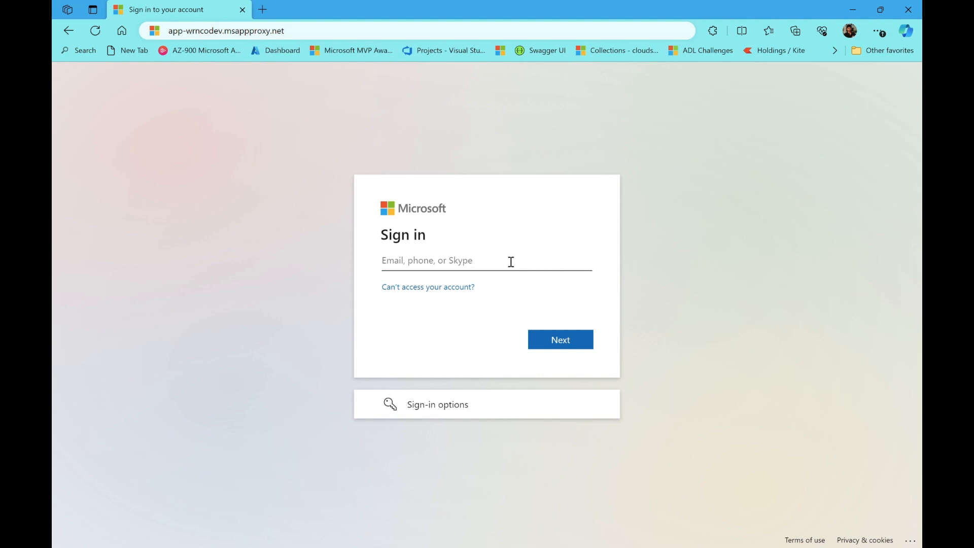
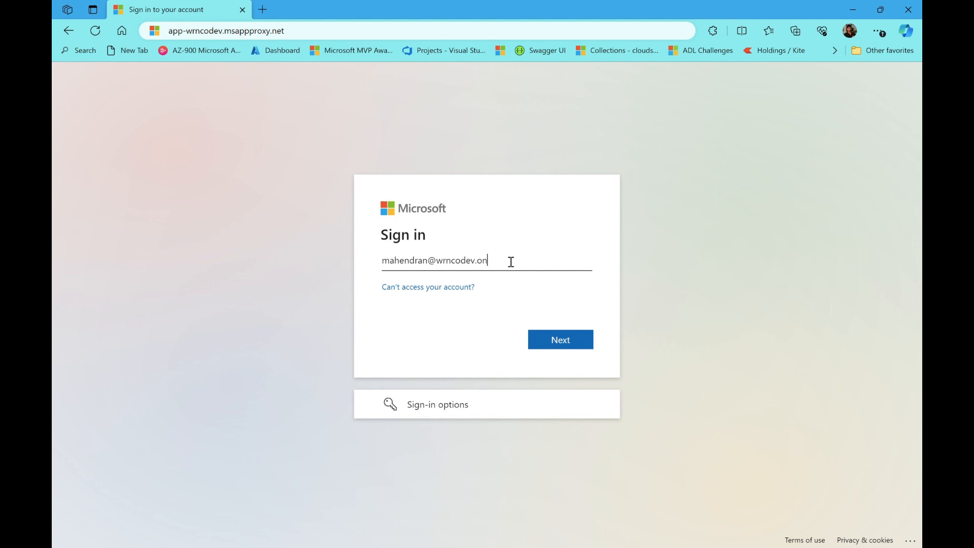
Enter the test user's e-mail address for ootysip-app and continue to the password step
left_click(558, 339)
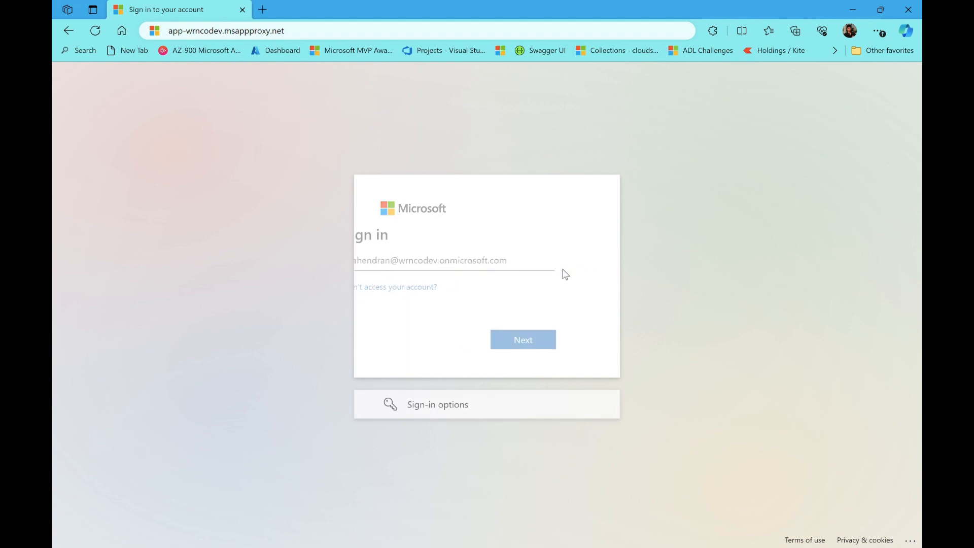
Submit the test user's password and land on the AADSTS50105 not-assigned error page
type("********")
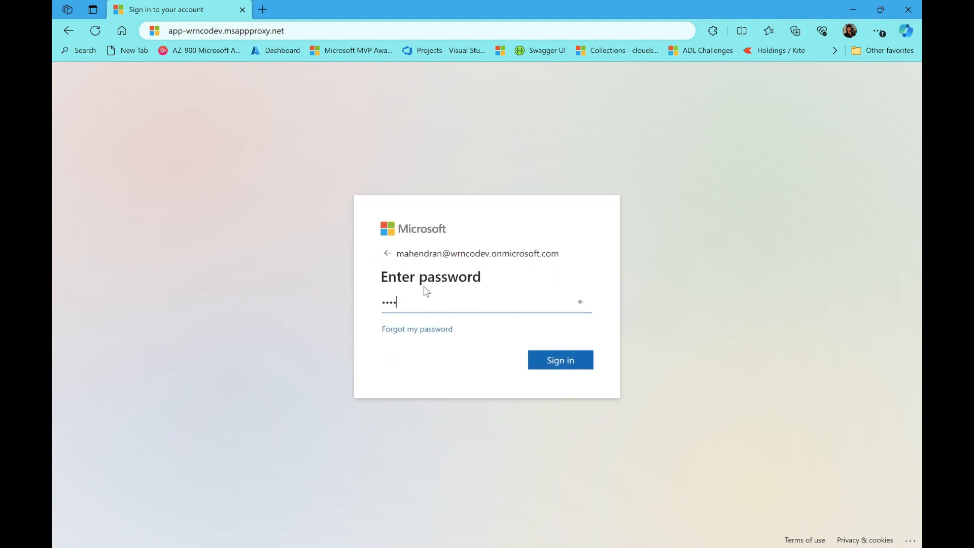
type("***")
key("Return")
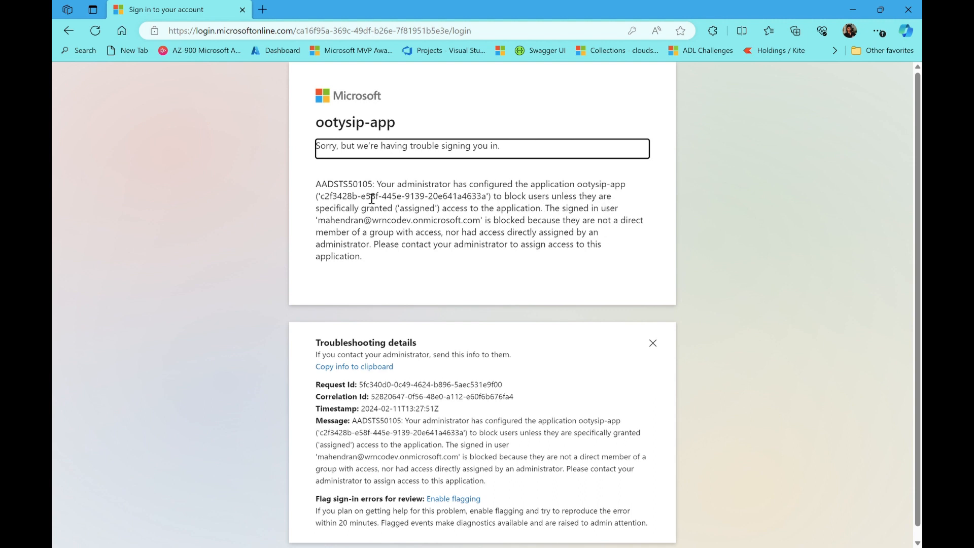
left_click(454, 223)
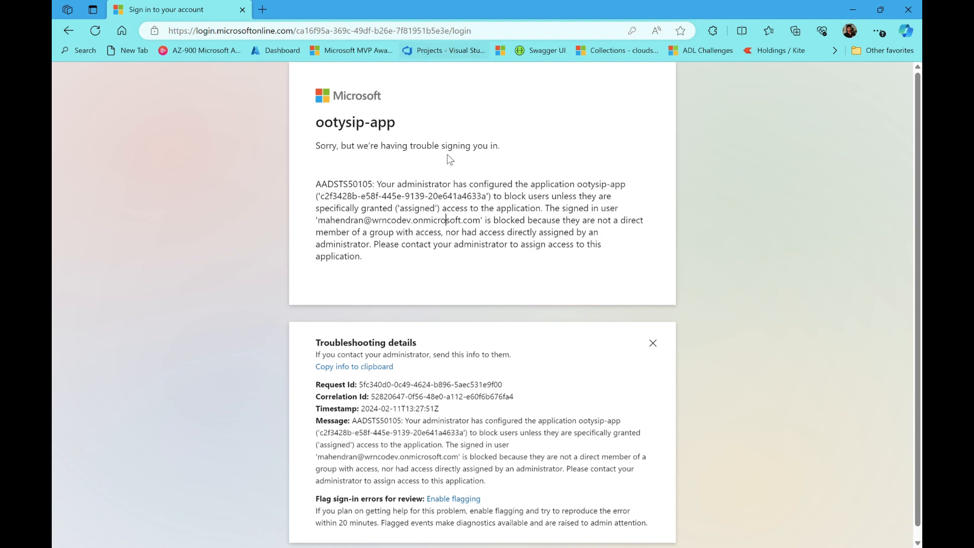
Open the Azure portal address in a new Edge tab
left_click(263, 9)
type("portal.azure.com/#")
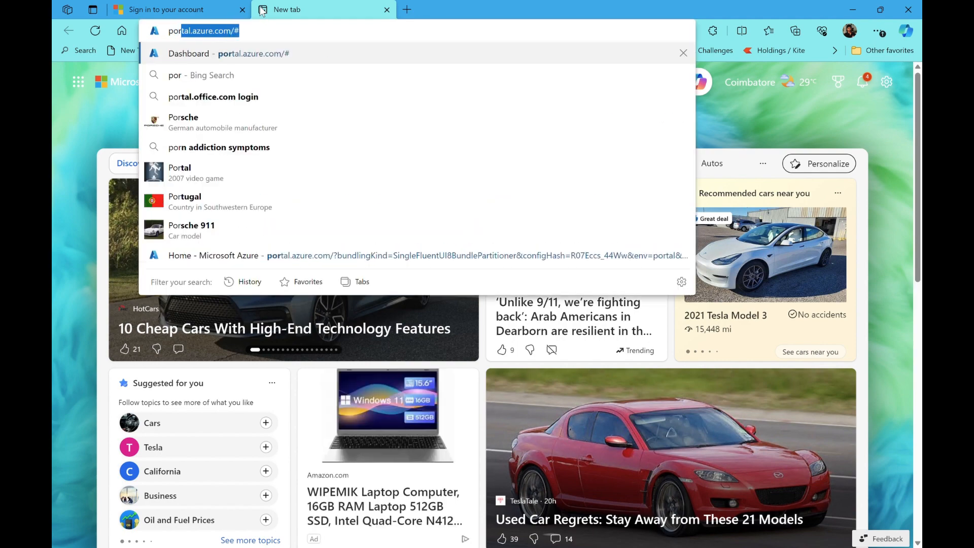
key("Return")
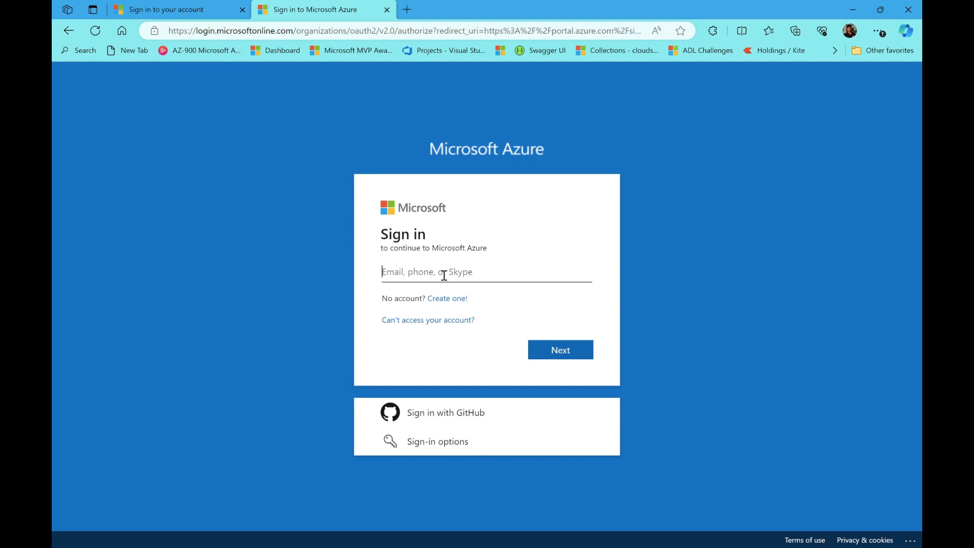
Sign in with the administrator's e-mail and password and choose to stay signed in
type("g")
key("BackSpace")
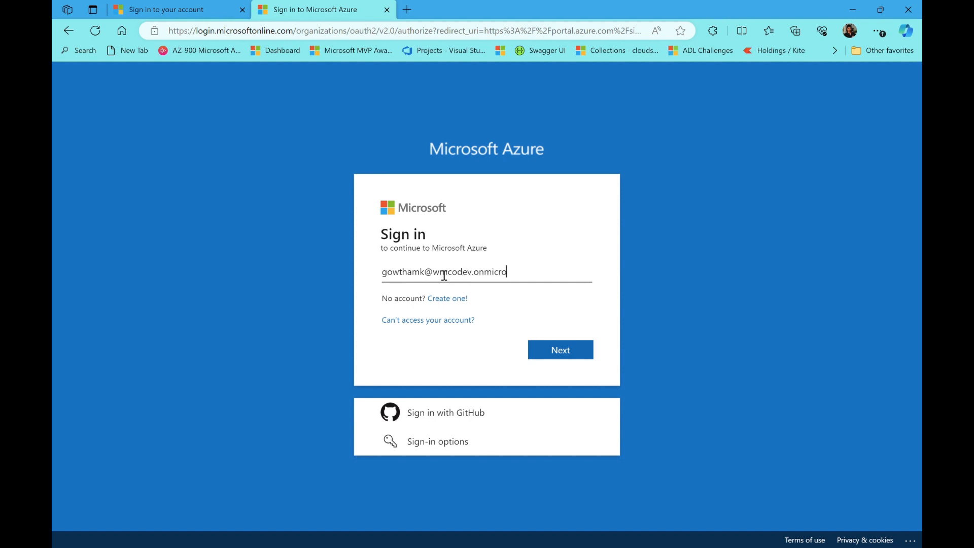
key("Return")
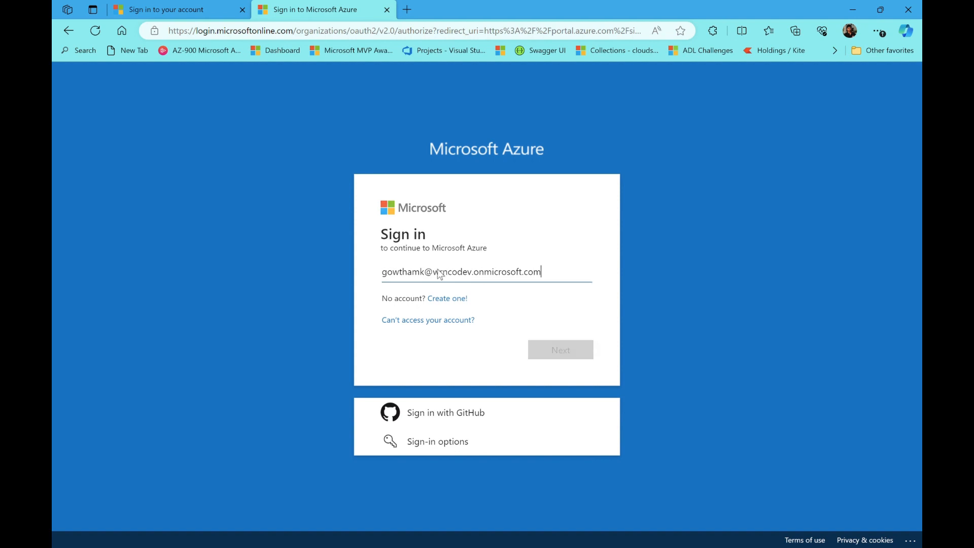
type("•••")
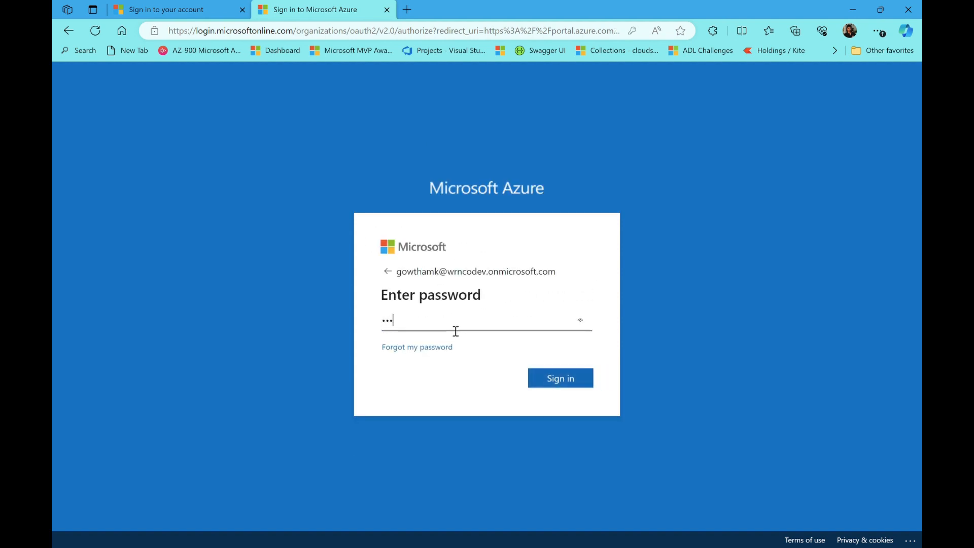
type("•••")
key("BackSpace")
key("BackSpace")
key("BackSpace")
key("BackSpace")
type("•••••••••••")
key("Return")
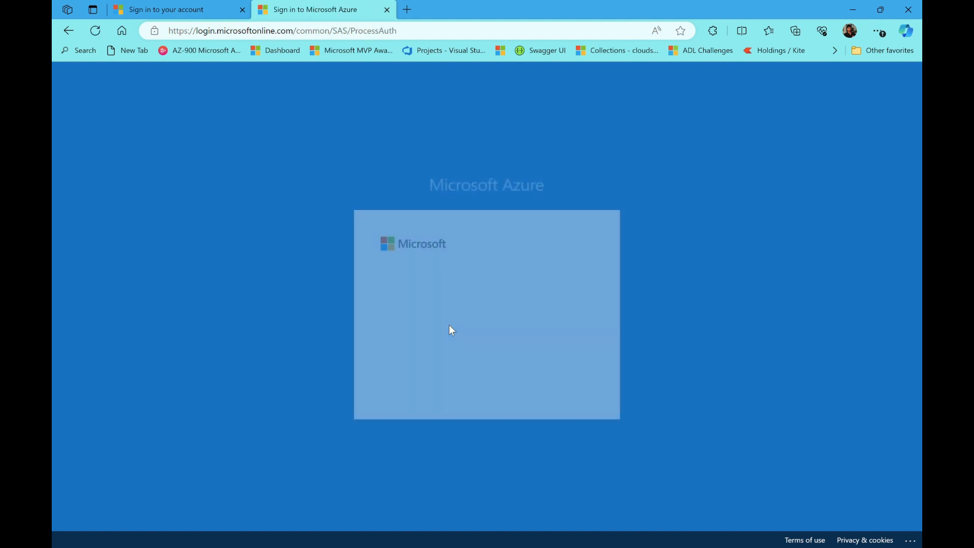
key("Return")
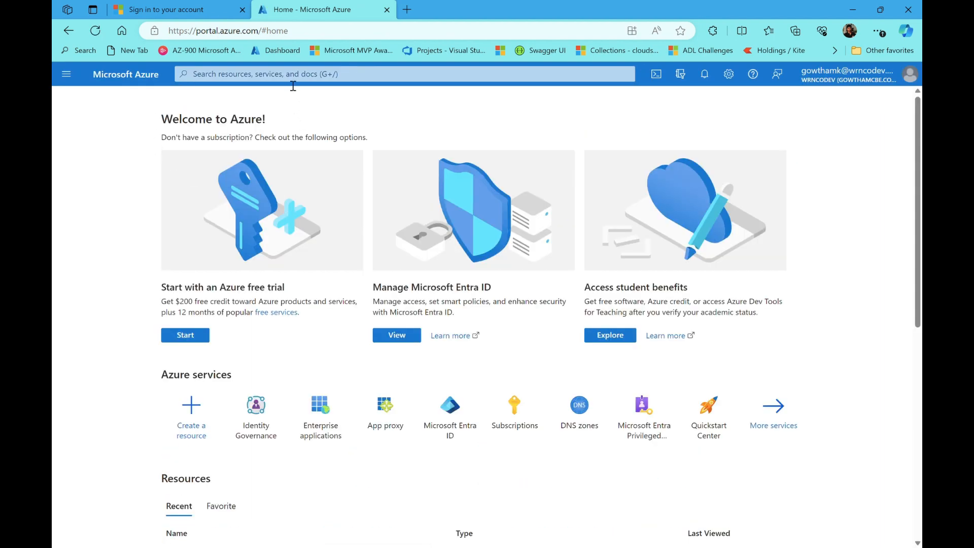
Go from Microsoft Entra ID to Identity Governance Catalogs, showing only the General catalog
left_click(292, 76)
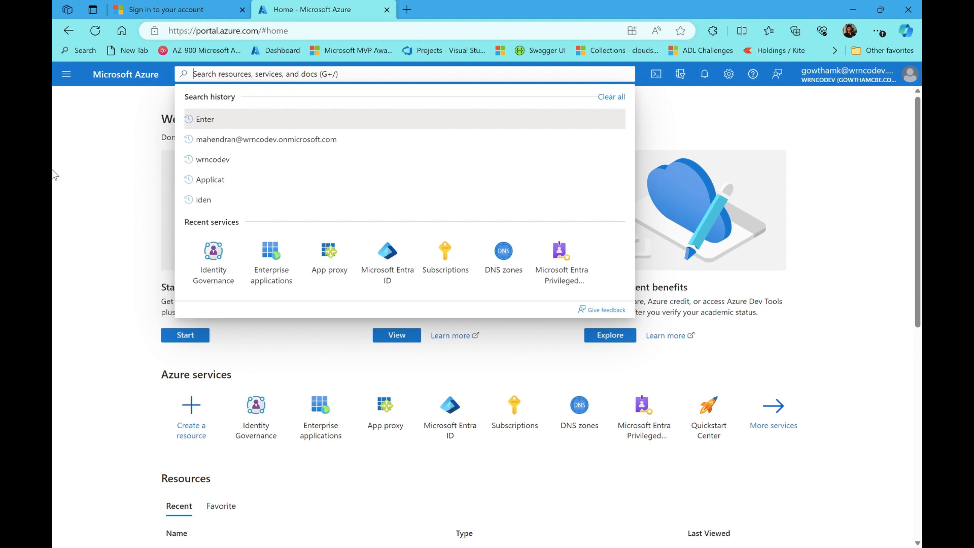
left_click(55, 174)
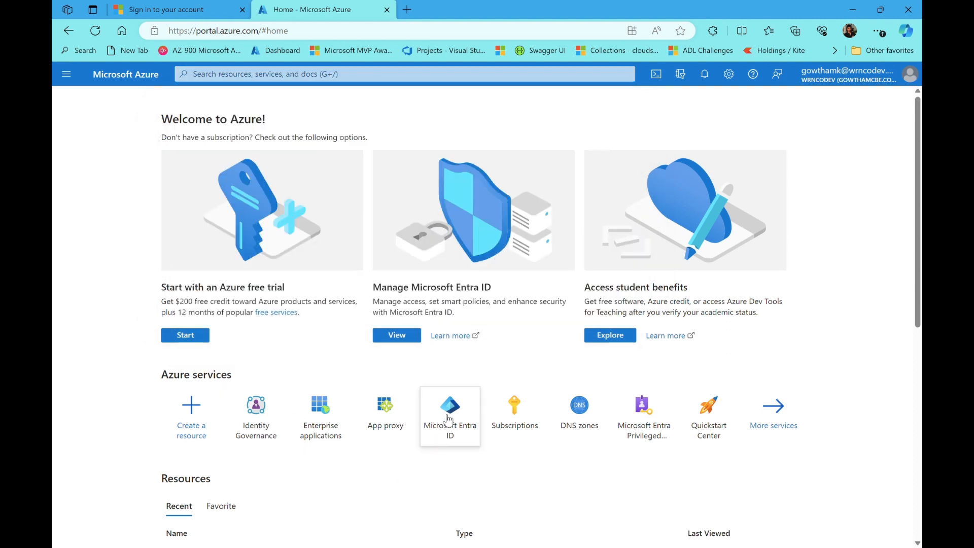
left_click(461, 429)
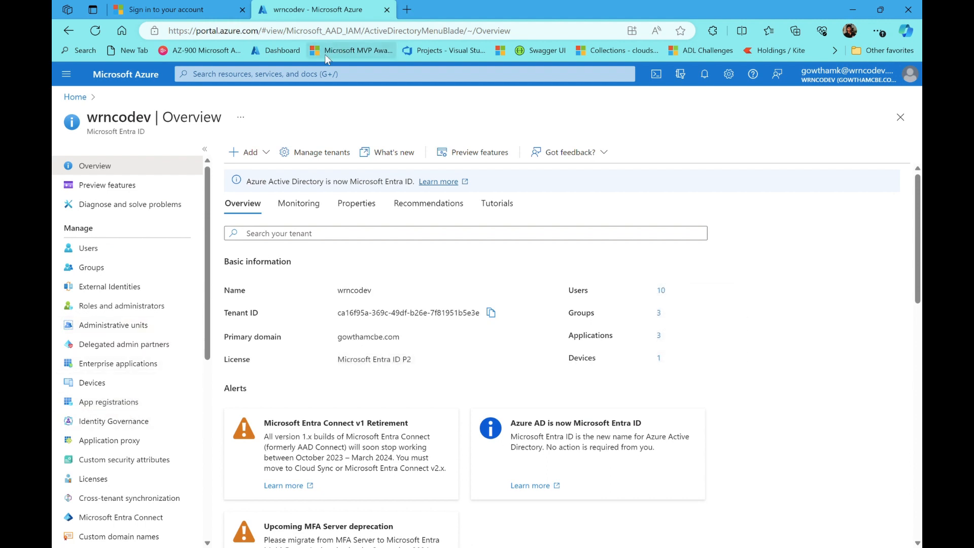
left_click(136, 421)
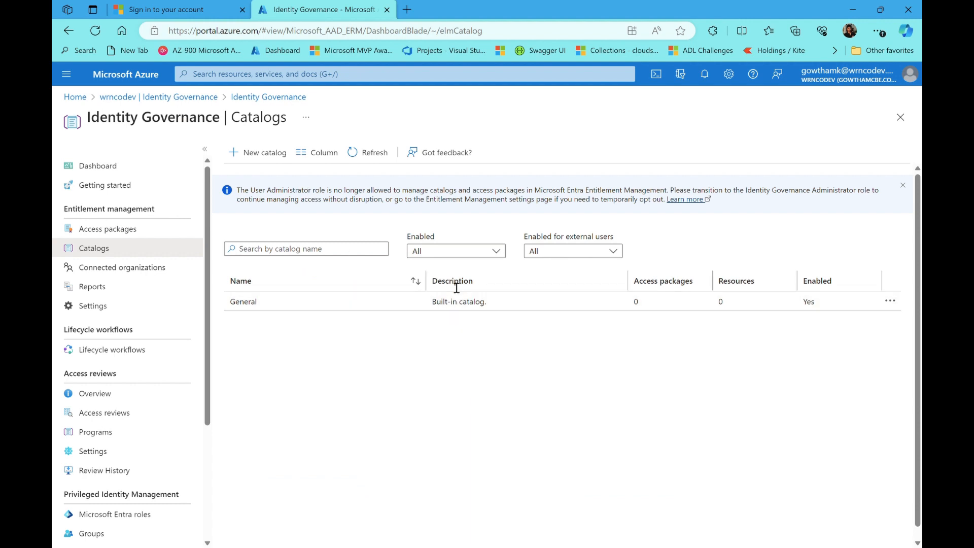
Create catalog App-dev-access-catalog, described 'This is for app dev access package', external users set to No
left_click(273, 161)
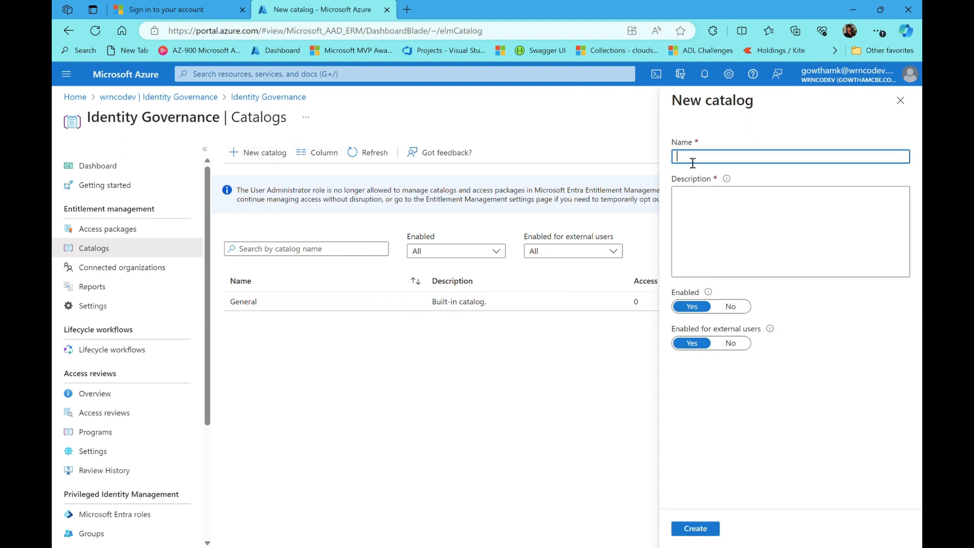
type("App-dev-access-catalog")
left_click(743, 226)
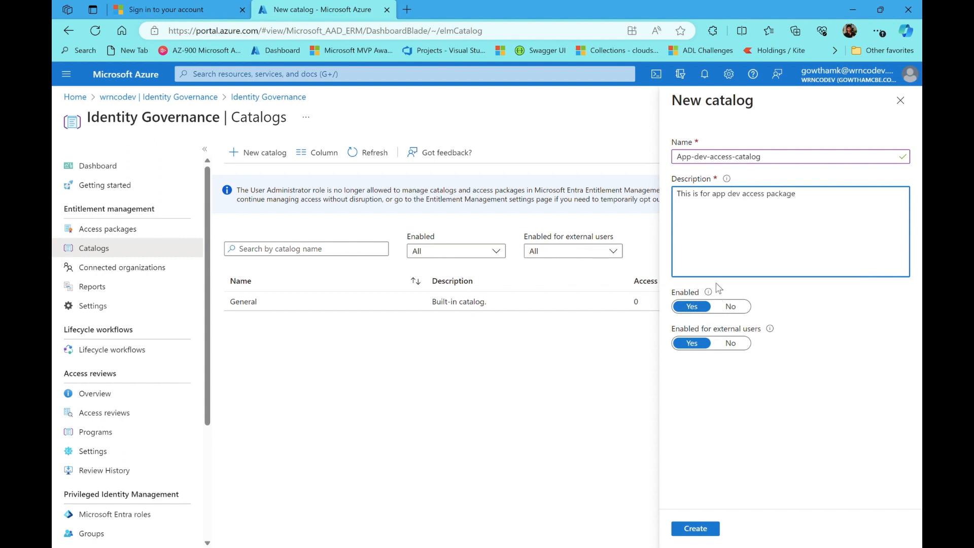
mouse_move(716, 297)
left_click(736, 345)
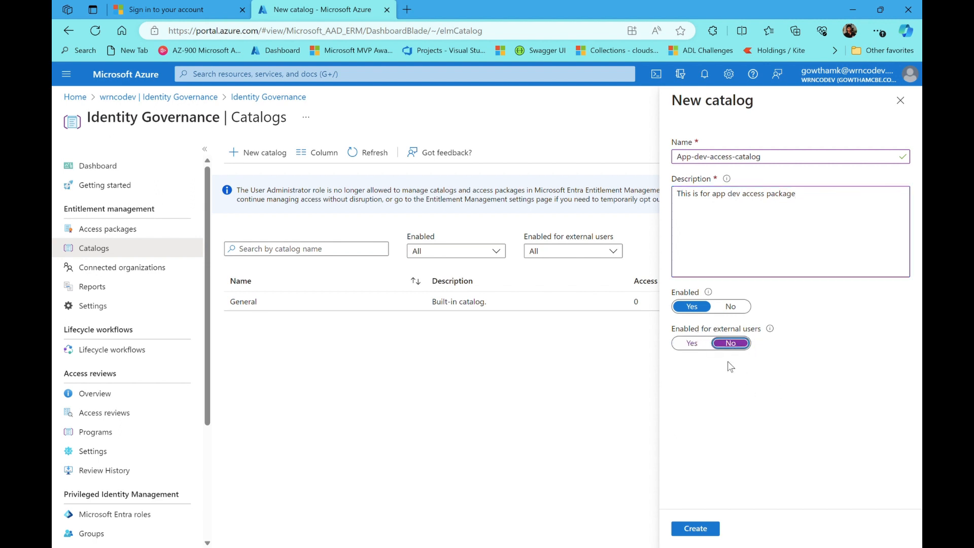
left_click(701, 528)
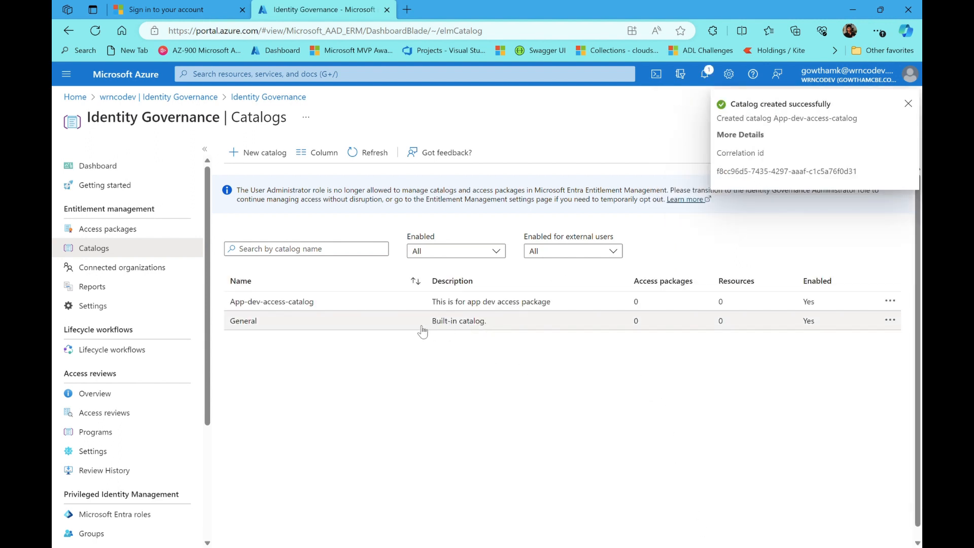
Open App-dev-access-catalog's access packages and start a new access package
left_click(324, 302)
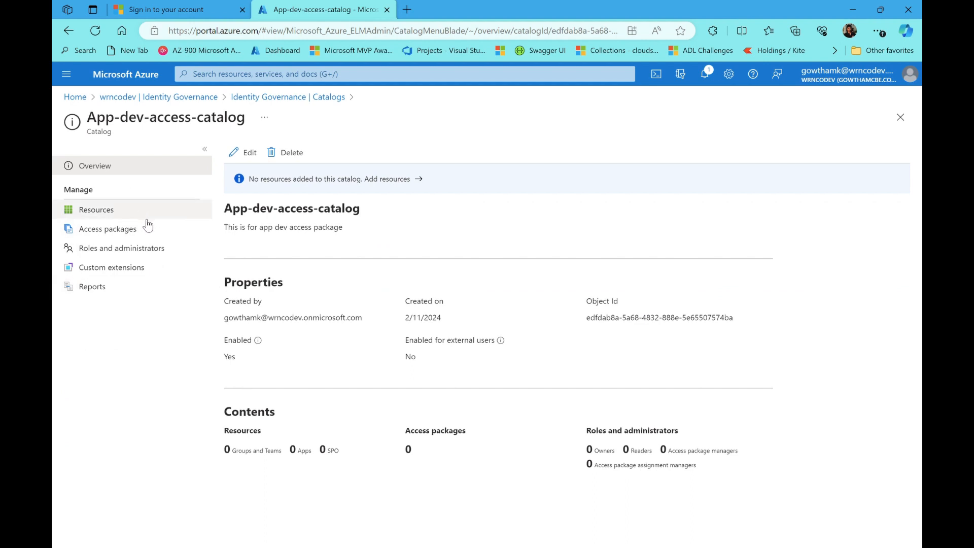
left_click(136, 230)
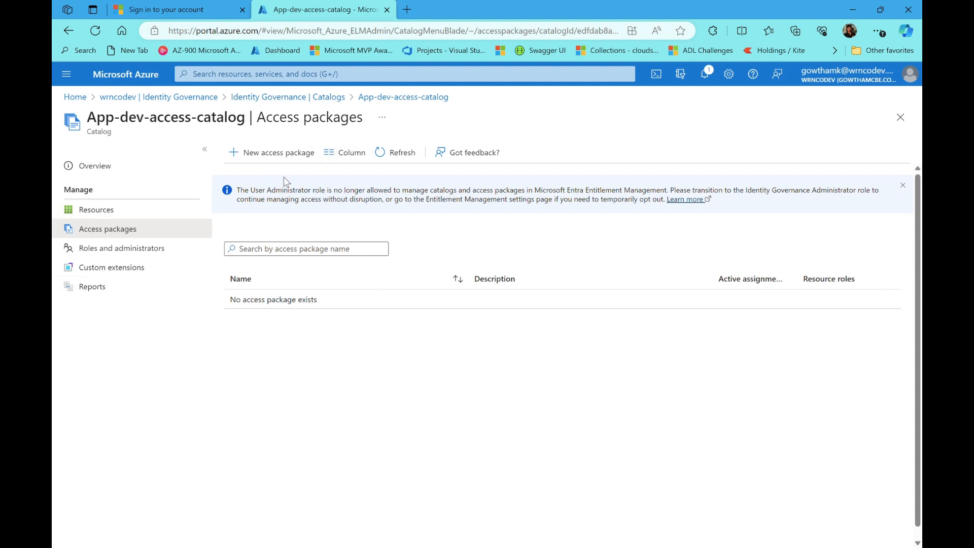
left_click(288, 152)
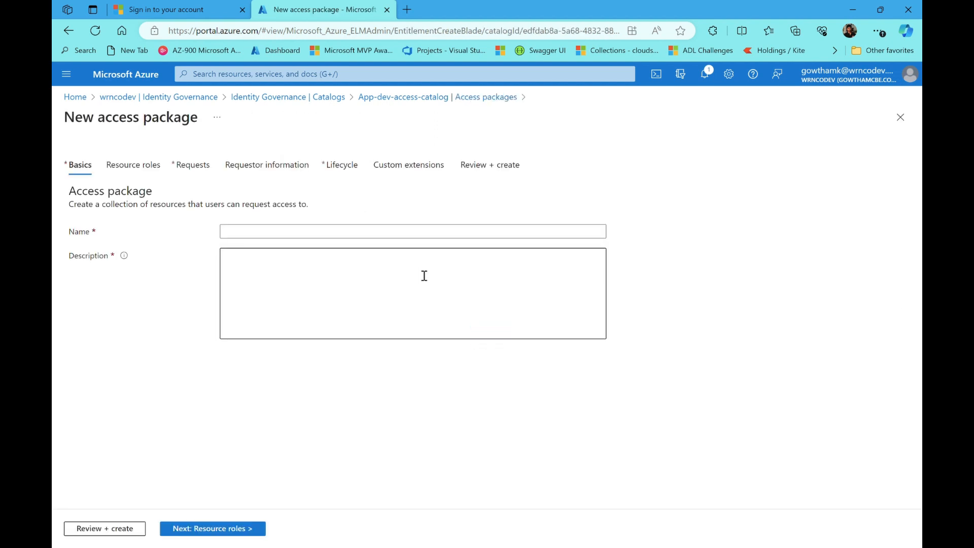
Name the package App-dev, enter its description, and advance to Resource roles
left_click(277, 235)
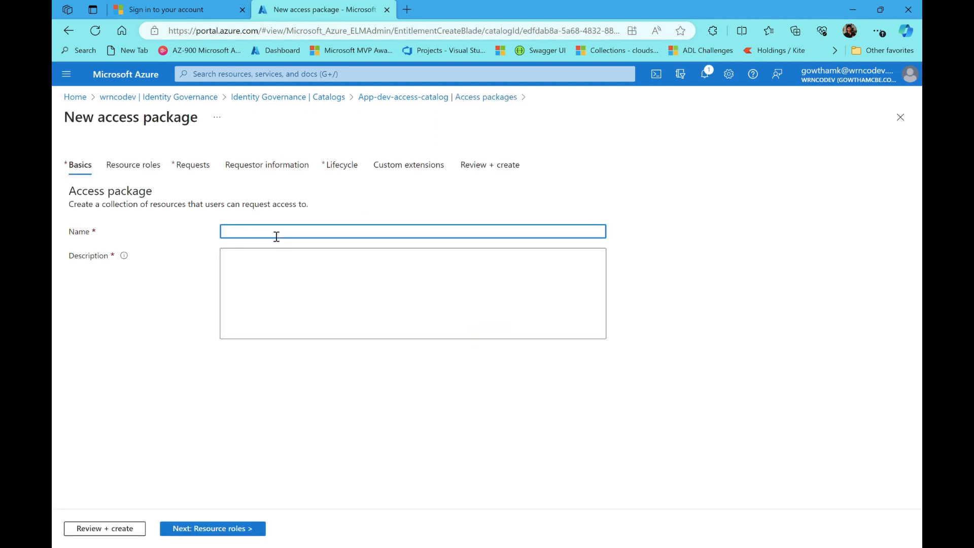
key("BackSpace")
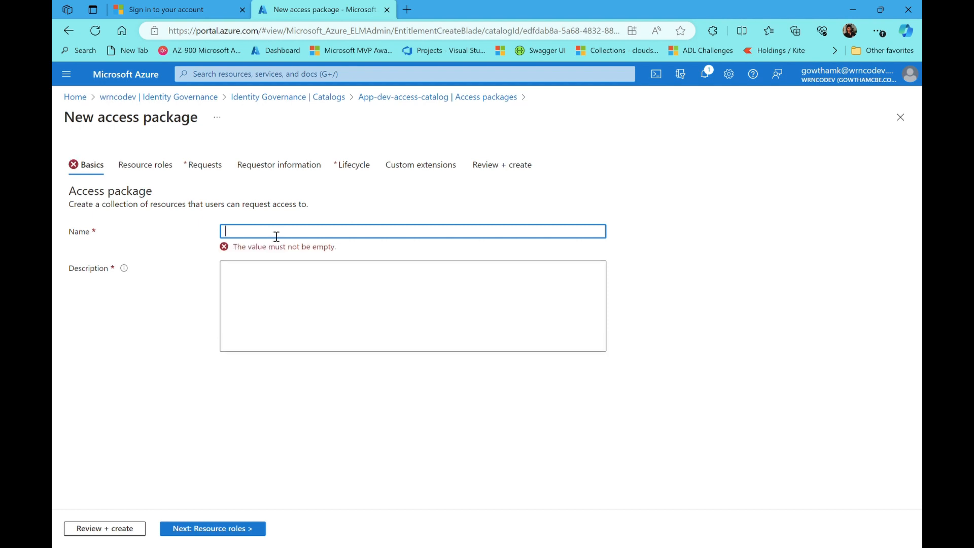
type("App-")
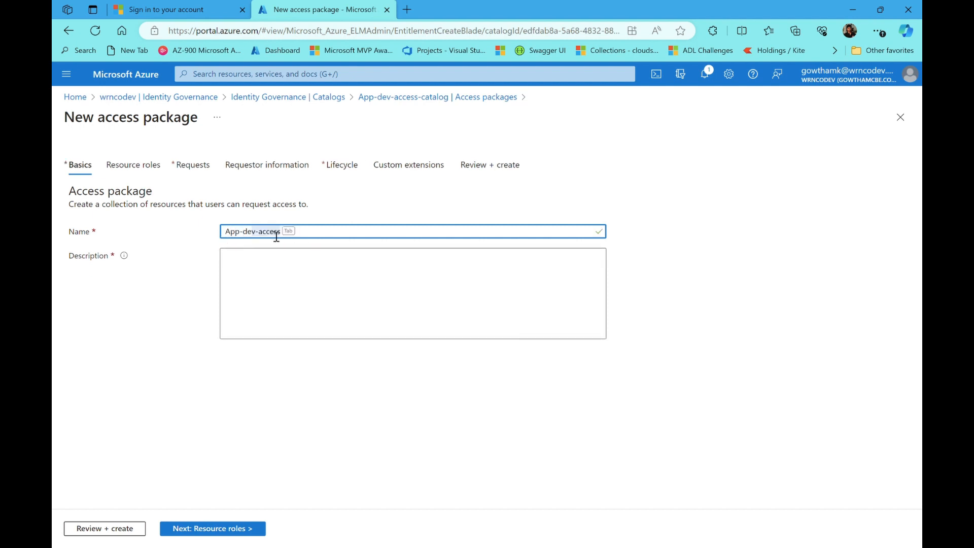
type("dev")
key("Delete")
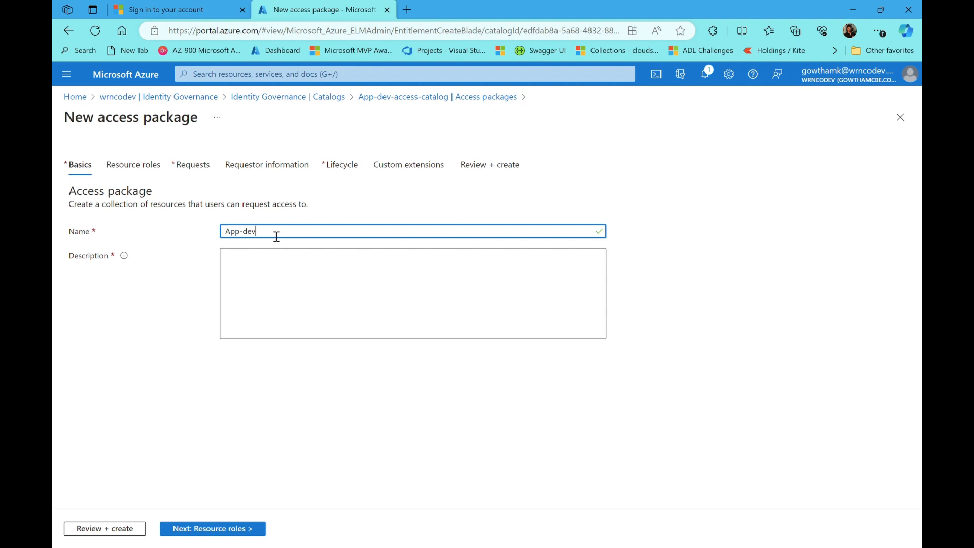
left_click(356, 312)
type("This i")
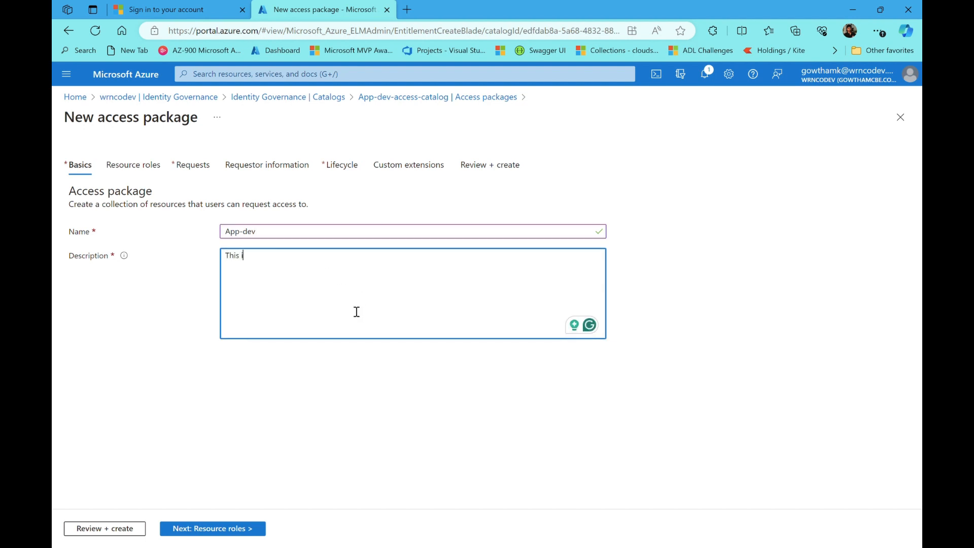
type("s a application development tream access package")
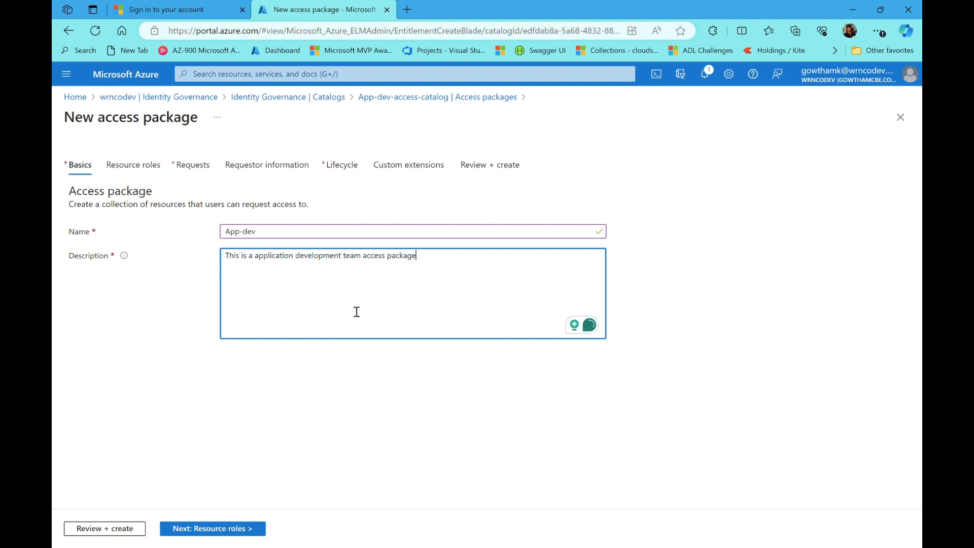
left_click(200, 530)
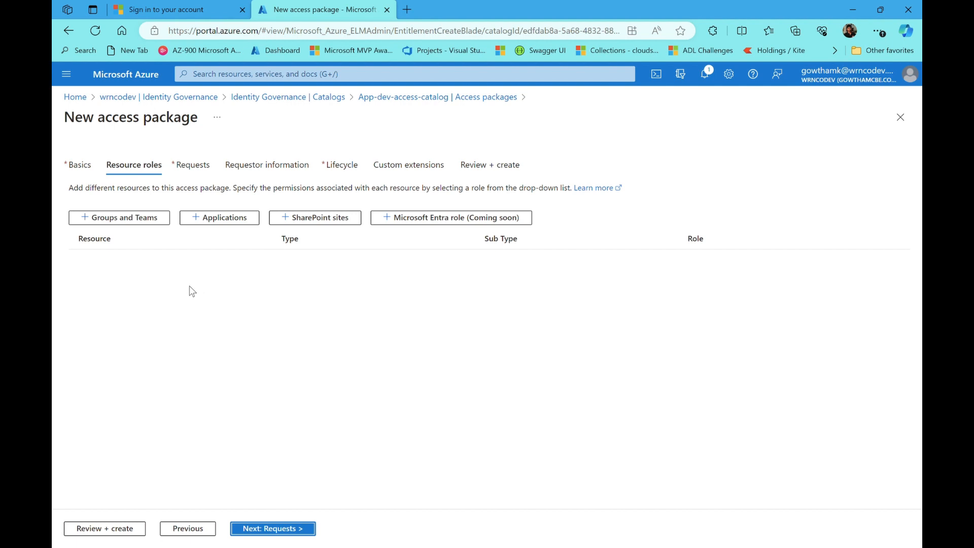
Add ootysip-app from all applications with the User role and proceed to Requests
left_click(214, 221)
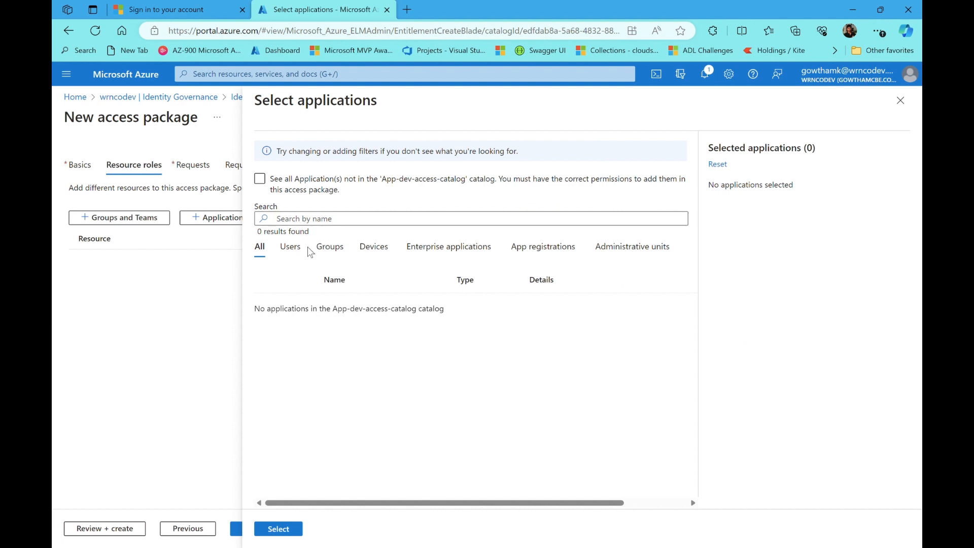
left_click(280, 184)
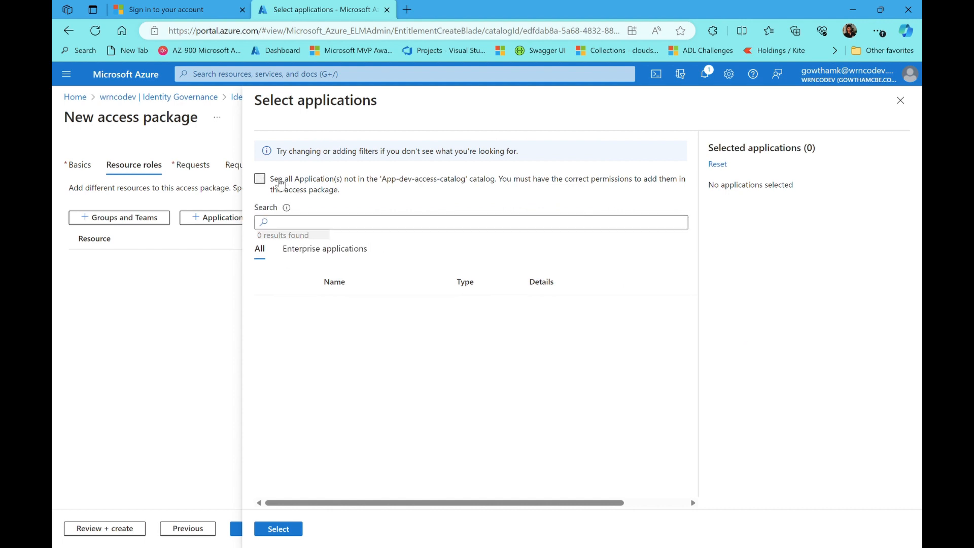
left_click(280, 184)
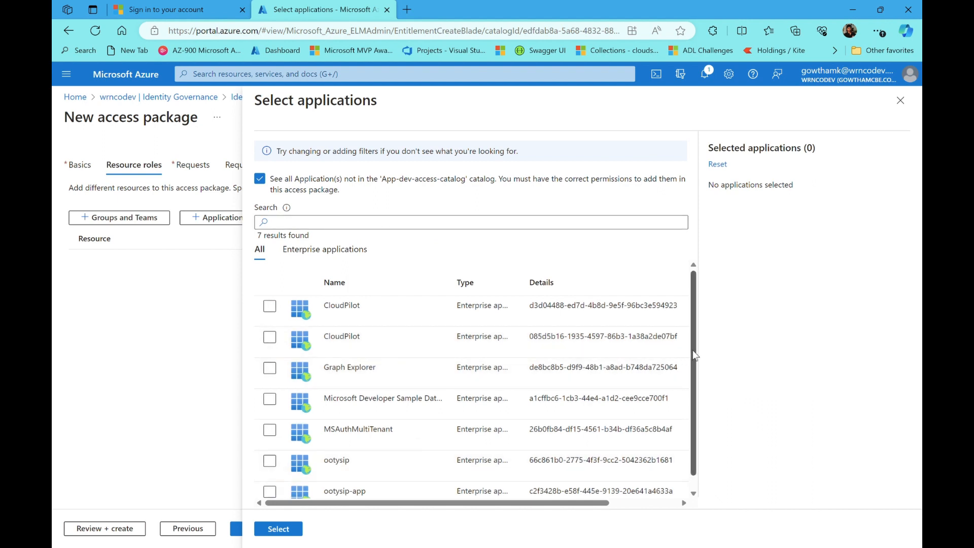
scroll(692, 350, "down", 2)
left_click(270, 478)
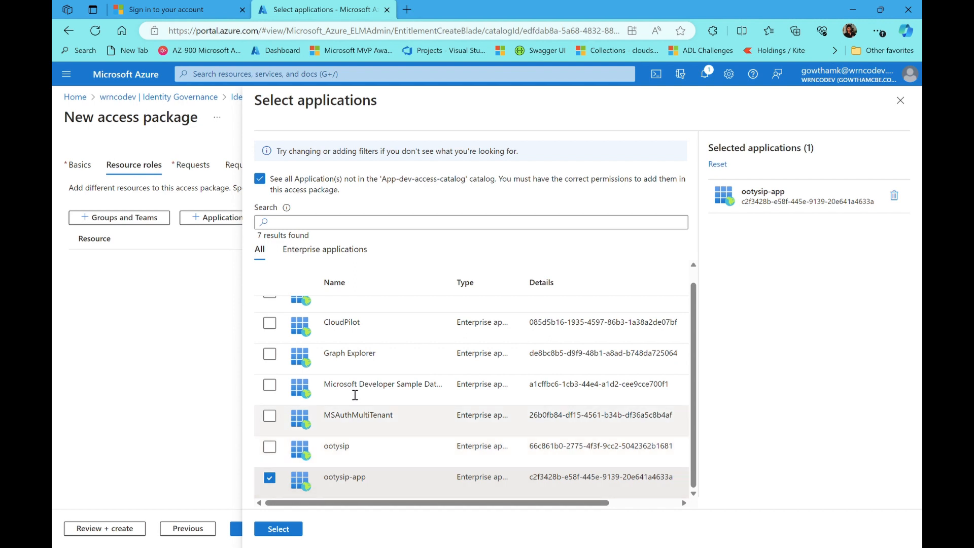
left_click(279, 529)
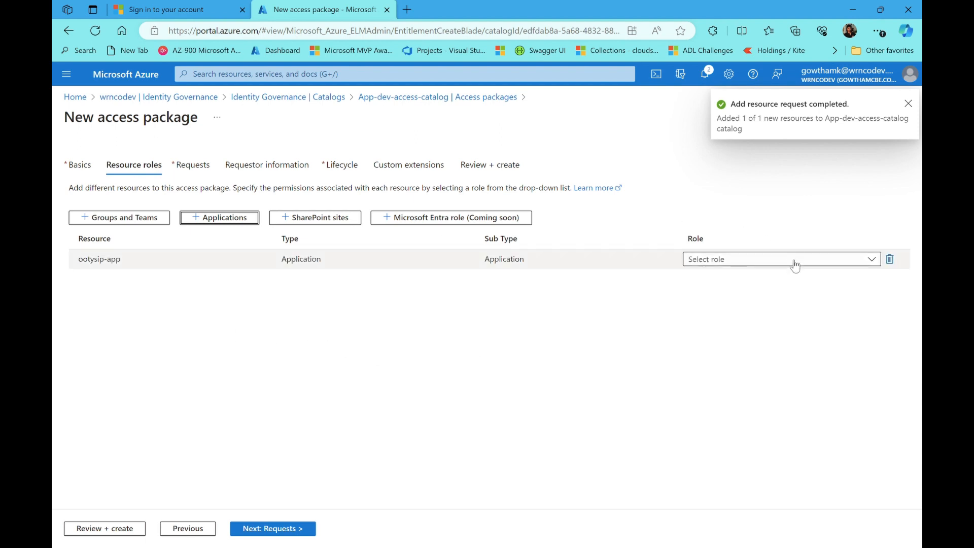
left_click(795, 261)
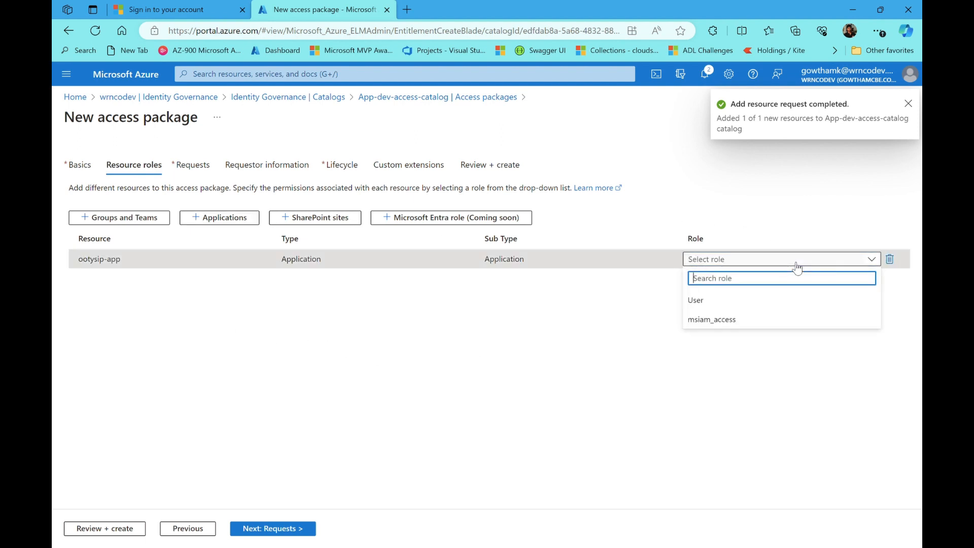
left_click(715, 300)
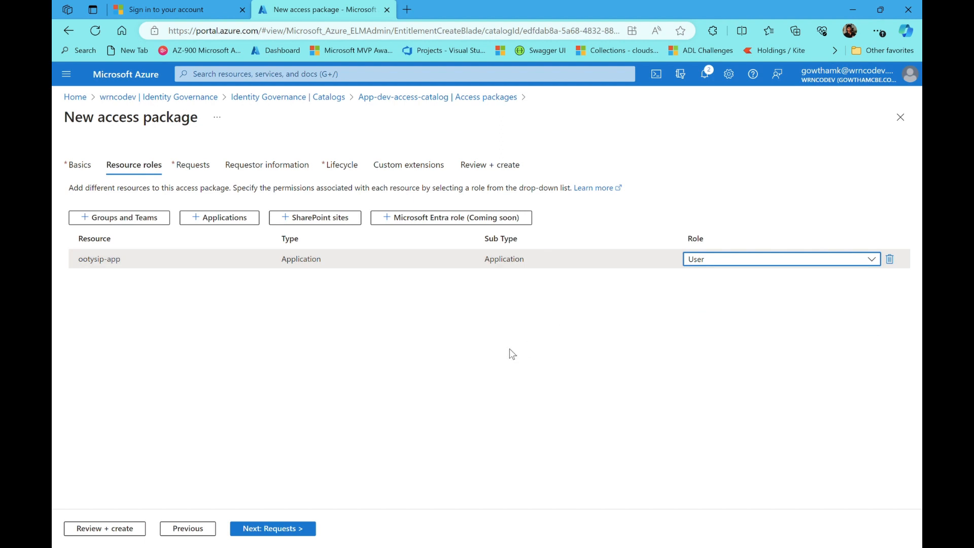
left_click(292, 530)
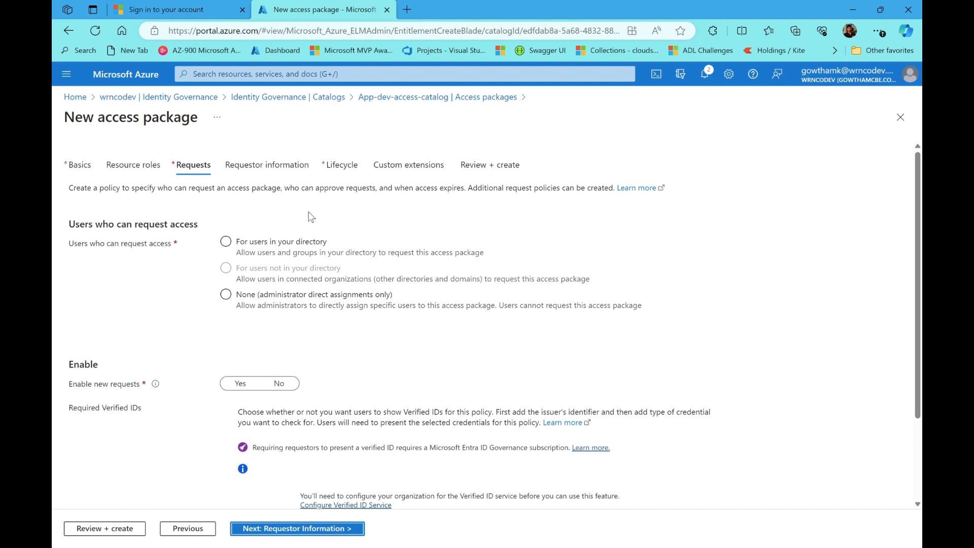
Select 'For users in your directory' with 'Specific users and groups' as the request scope
left_click(224, 239)
left_click(237, 245)
left_click(226, 242)
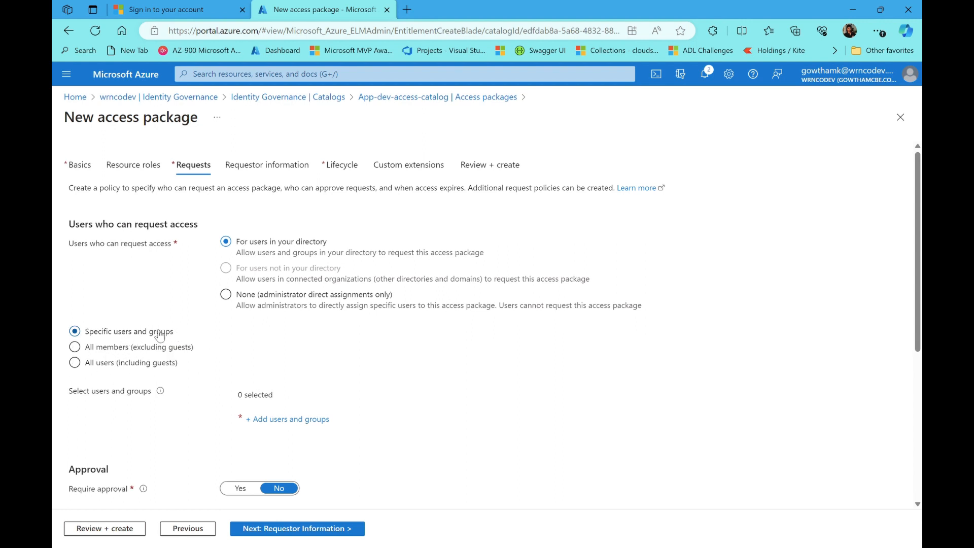
Search 'wrnco' and tick the wrncodev group as allowed requesters
left_click(287, 424)
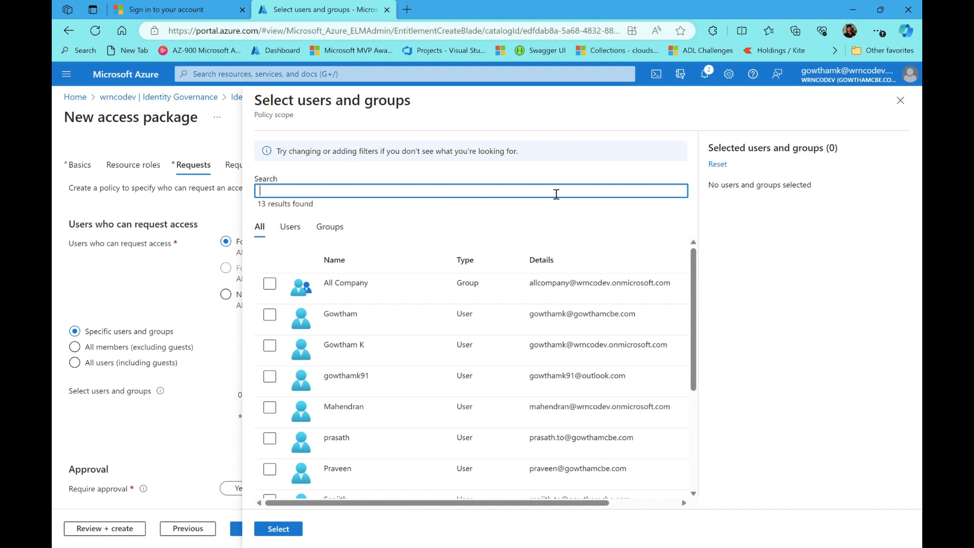
type("de")
key("BackSpace")
key("BackSpace")
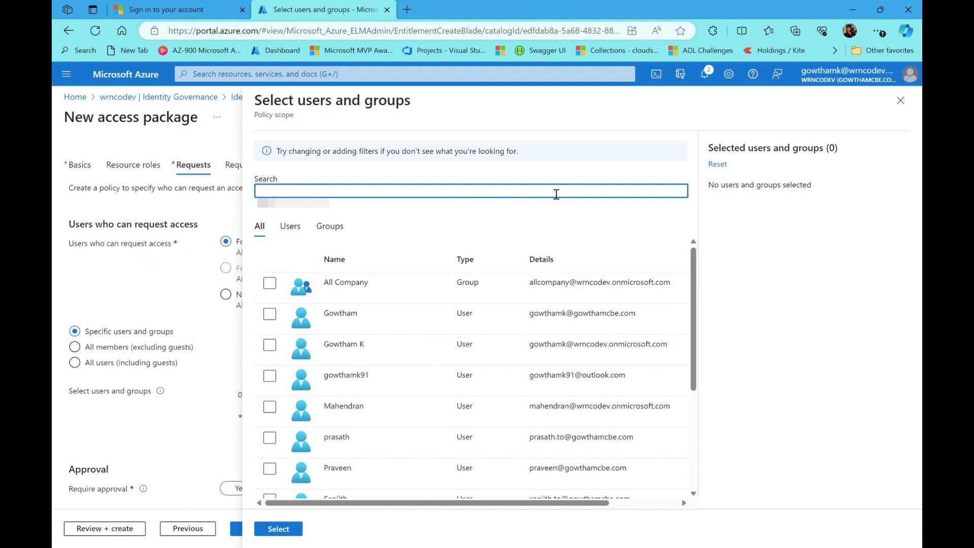
type("wrnco")
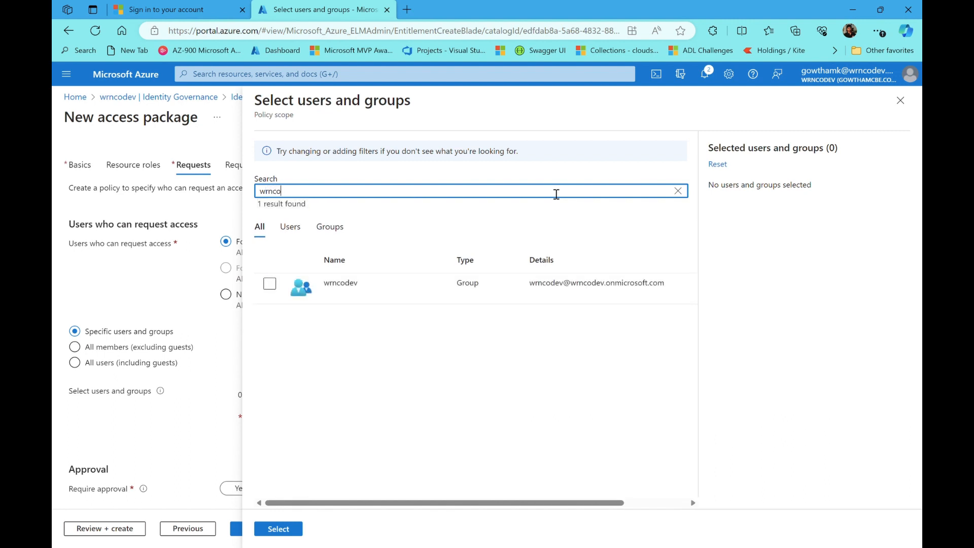
left_click(269, 286)
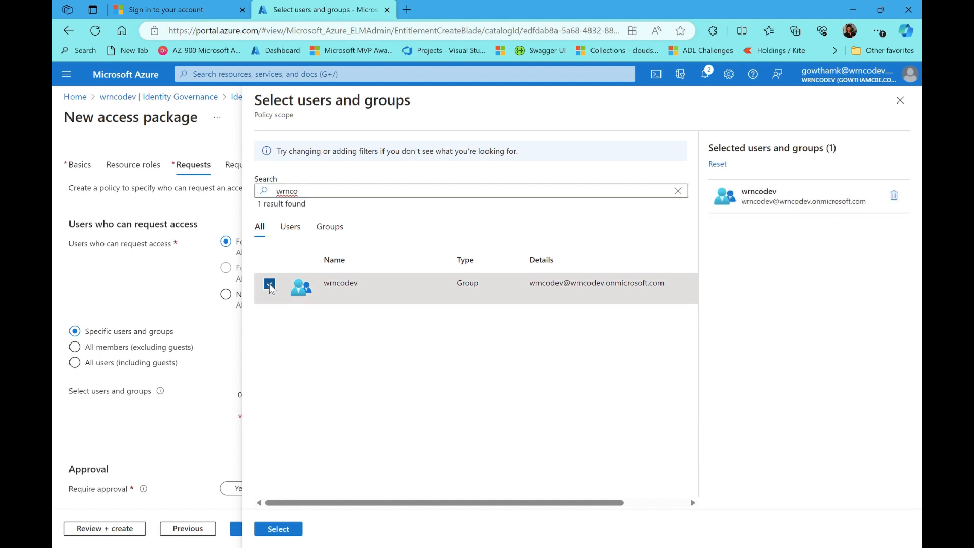
Confirm wrncodev, set Enable new requests to Yes without approval, and continue to Requestor information
left_click(278, 529)
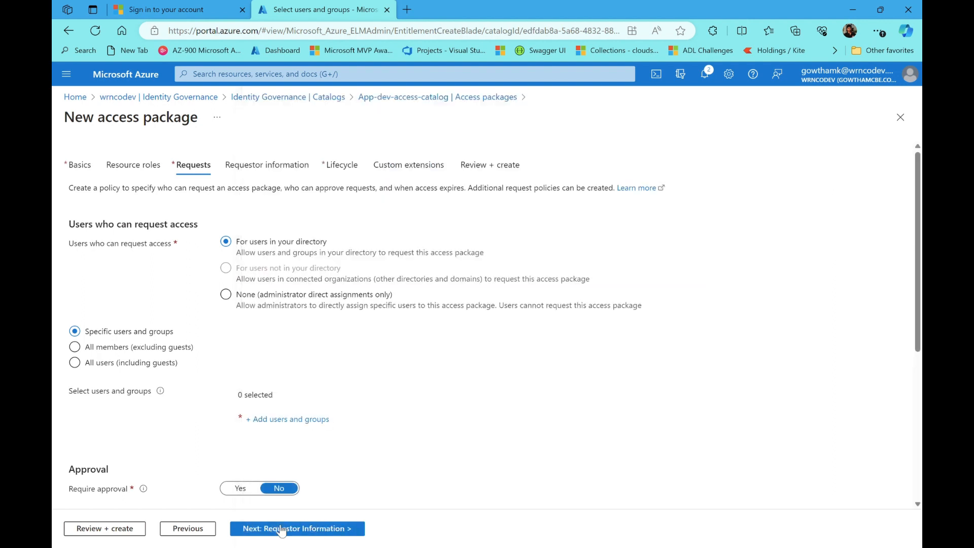
scroll(481, 399, "down", 3)
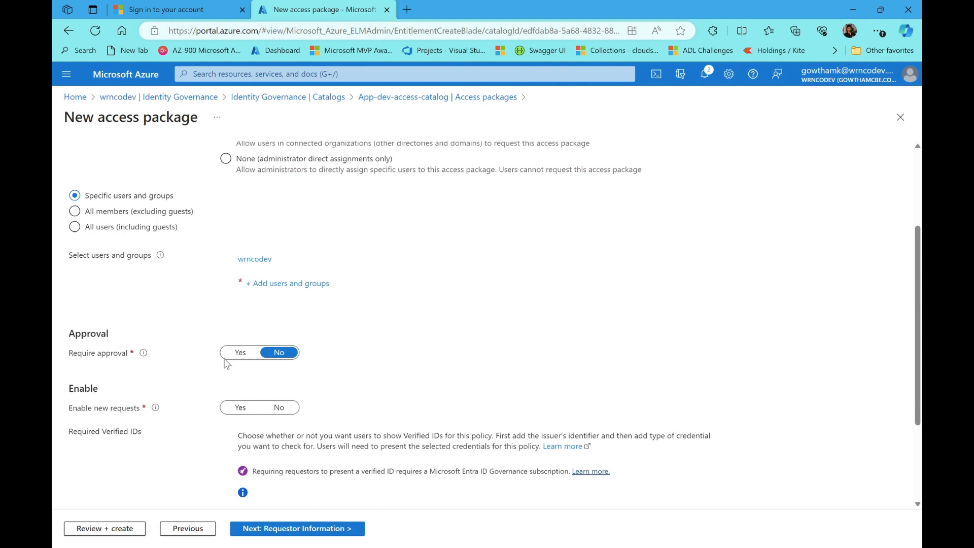
scroll(155, 349, "down", 1)
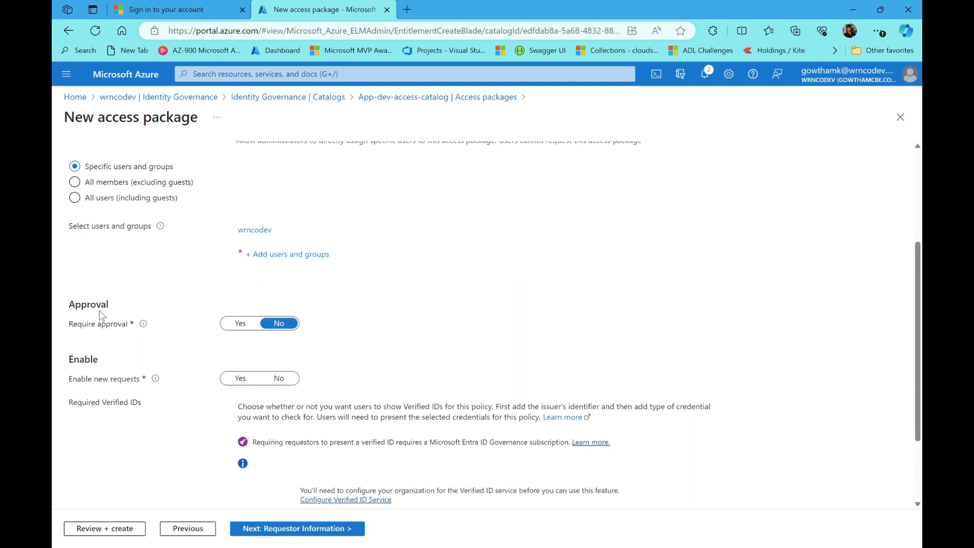
scroll(160, 339, "down", 1)
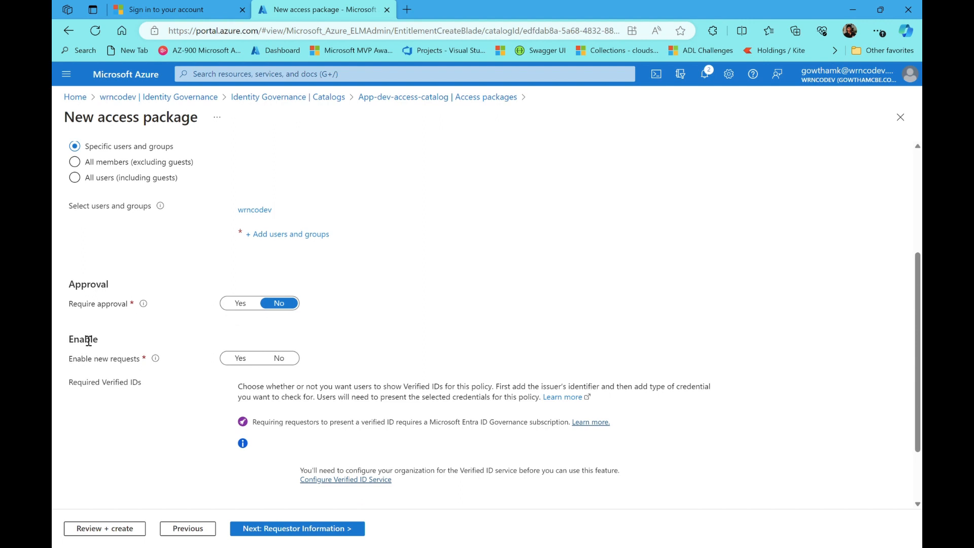
left_click(255, 361)
scroll(403, 345, "down", 2)
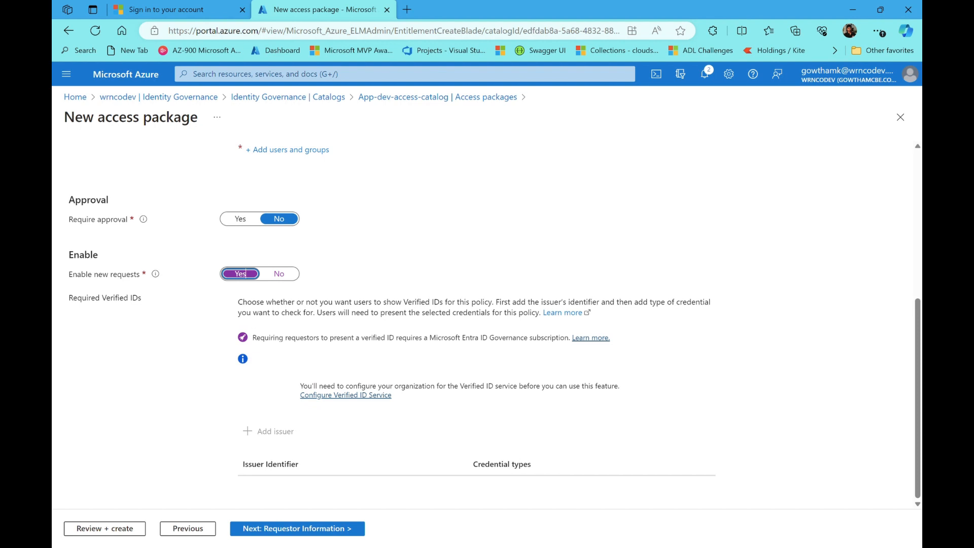
left_click(335, 530)
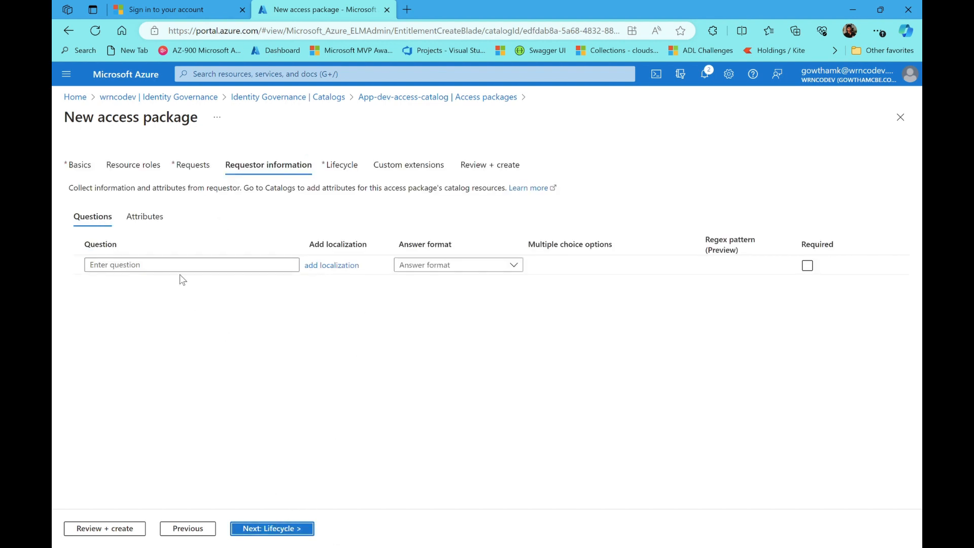
Add the requestor question 'Are you a new user' with a Multiple choice answer format
left_click(237, 267)
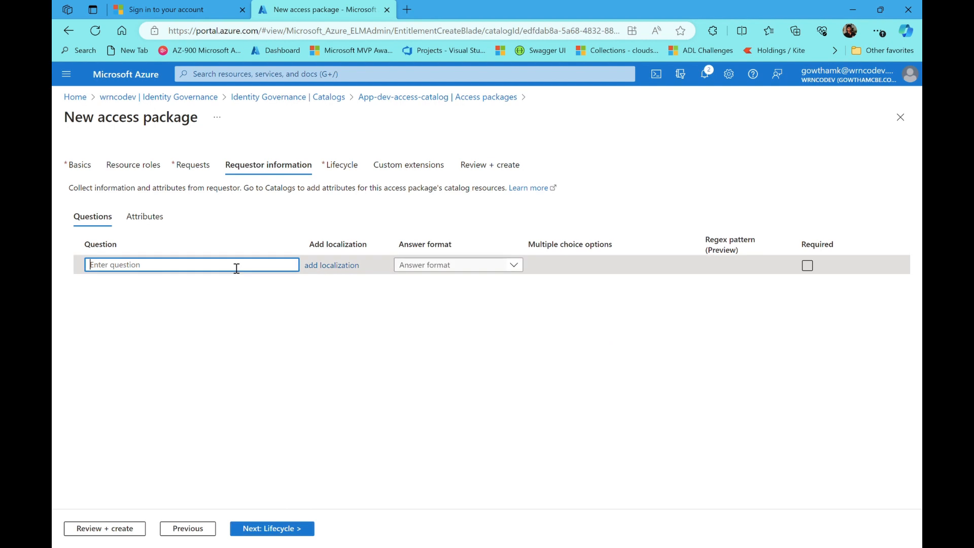
left_click(407, 333)
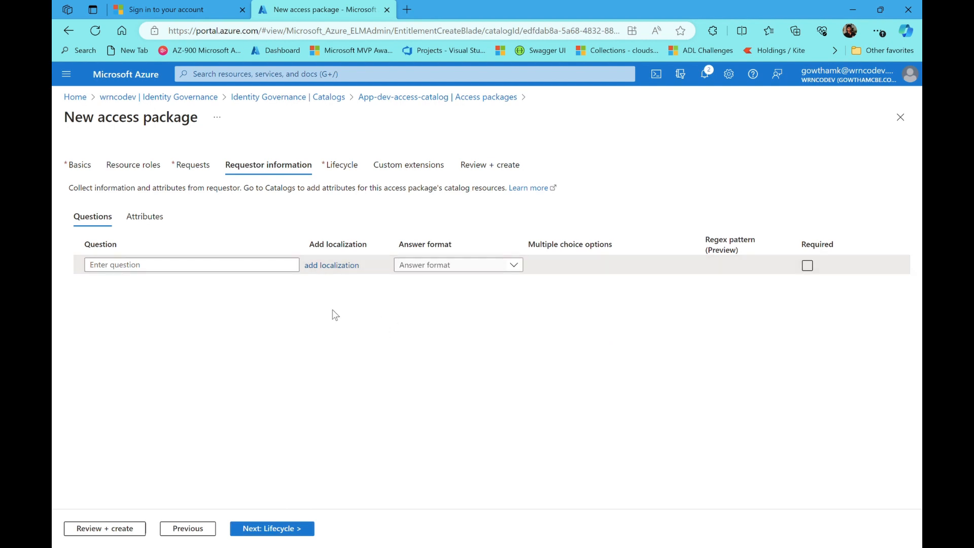
left_click(276, 272)
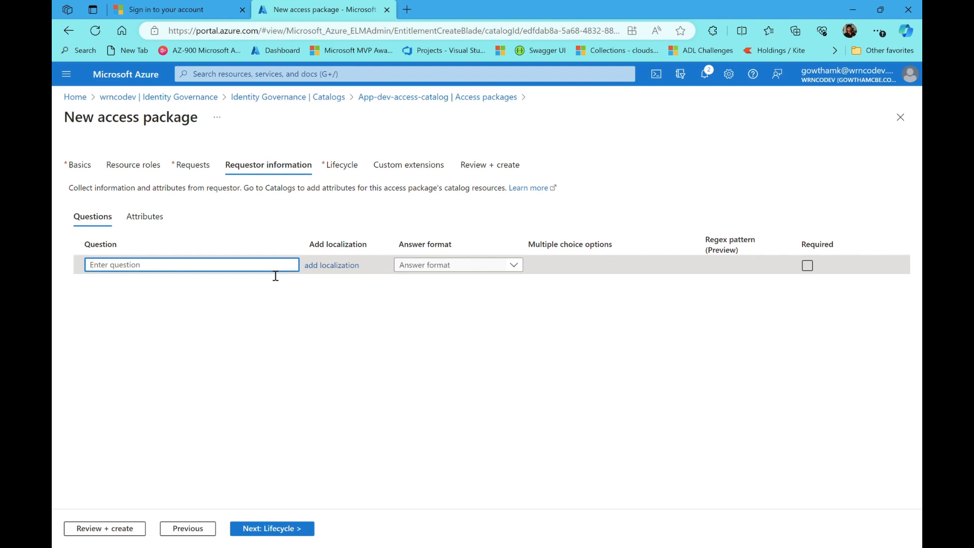
type("Are you a new user")
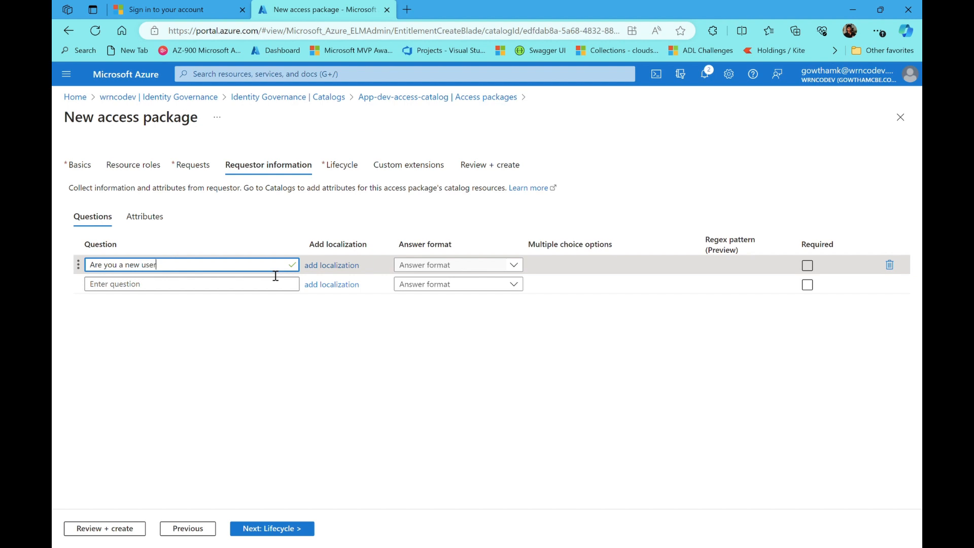
left_click(379, 351)
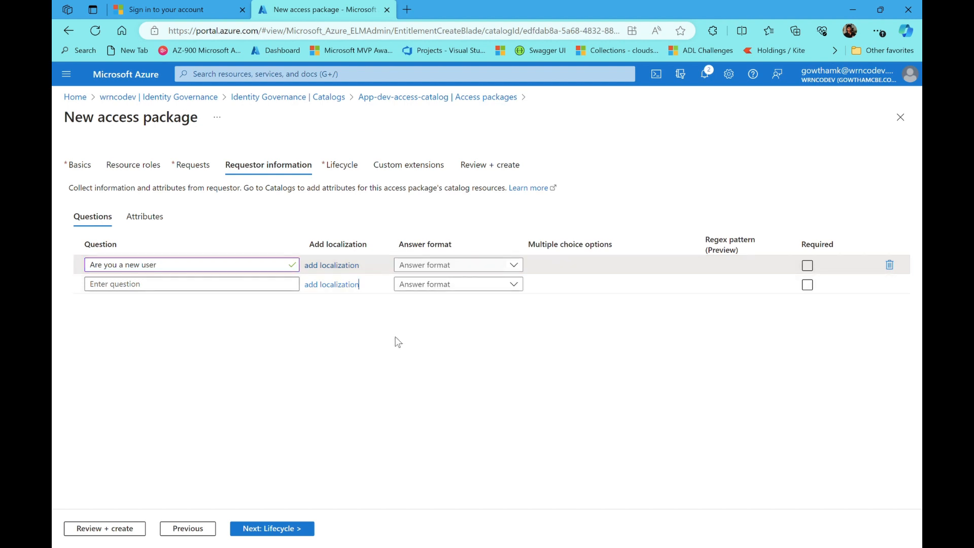
left_click(518, 268)
left_click(452, 300)
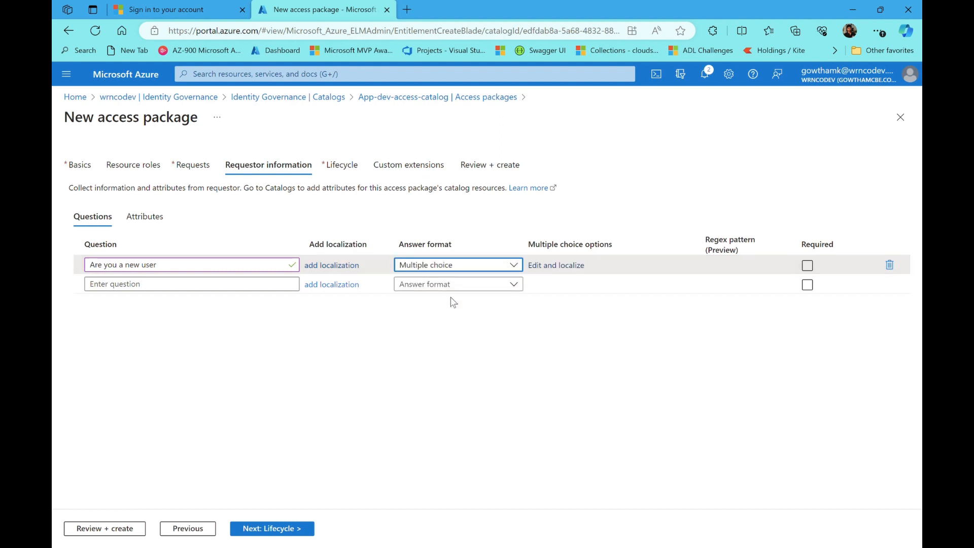
Add the answer 'Yes' with English (United States) localized text
left_click(586, 265)
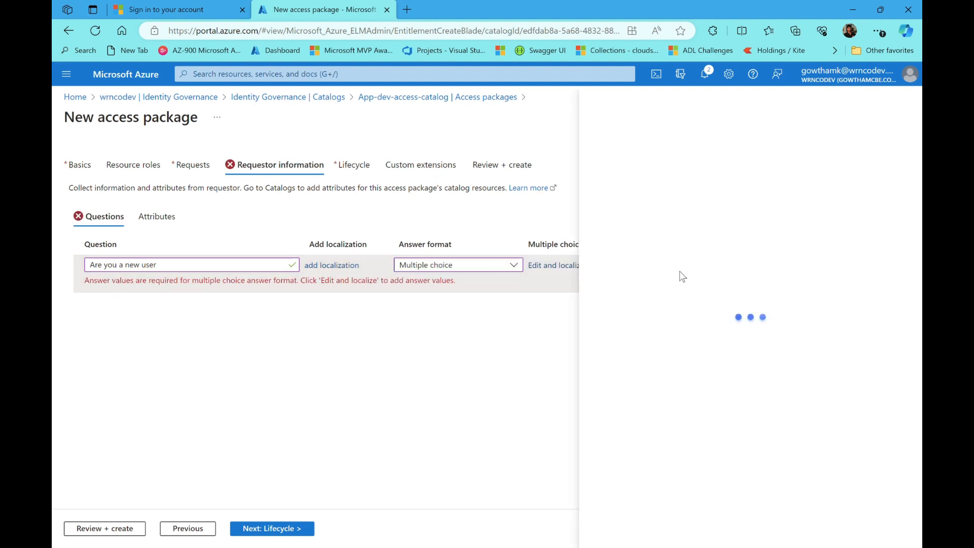
left_click(540, 228)
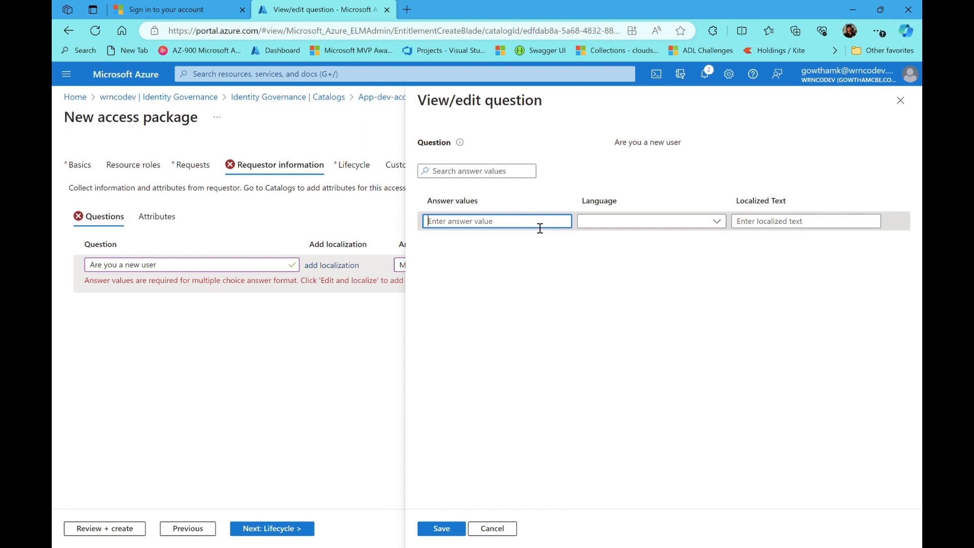
type("Yes")
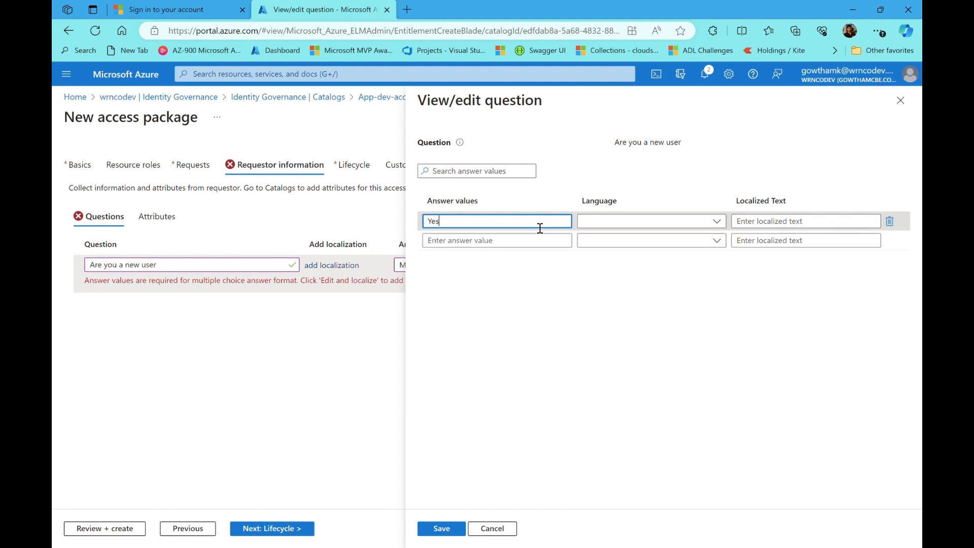
left_click(694, 222)
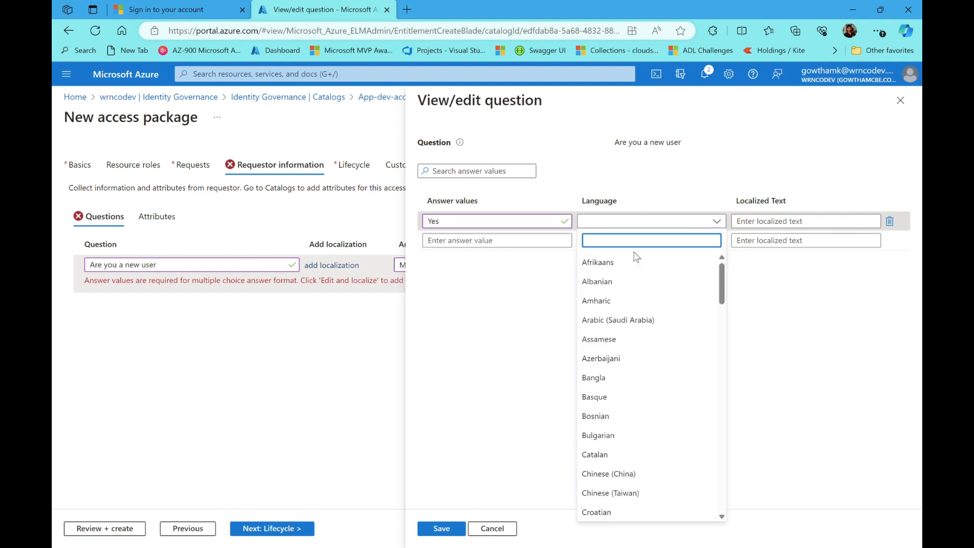
type("engl")
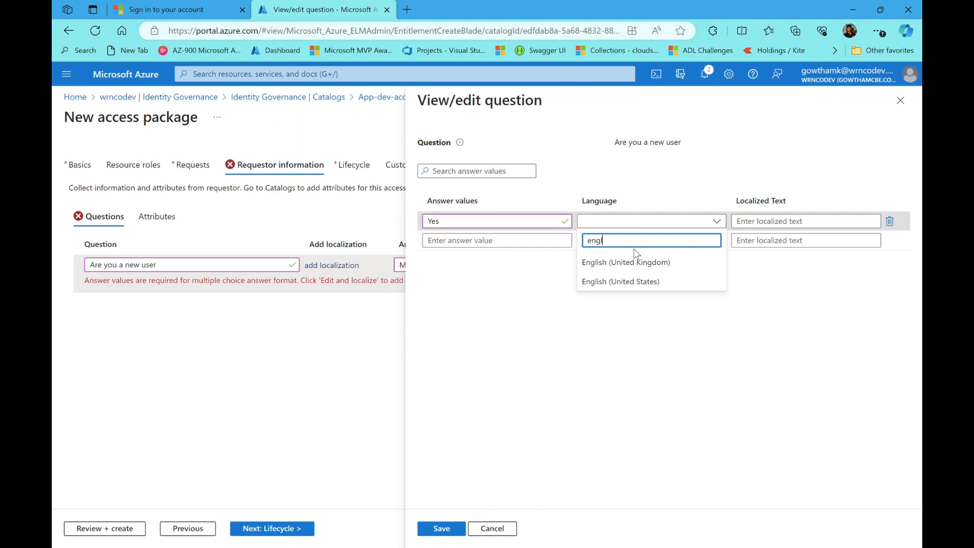
left_click(663, 285)
left_click(808, 227)
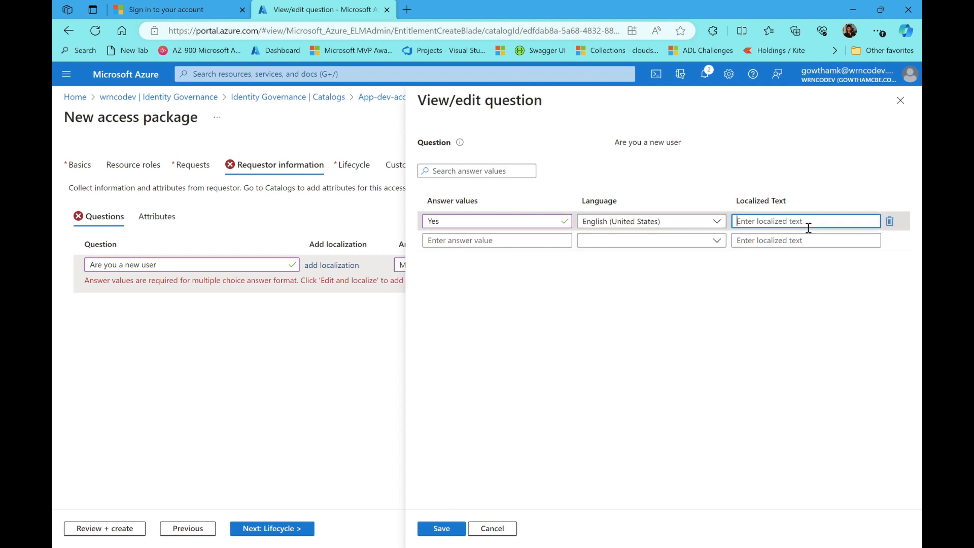
type("Yes")
Add the answer 'No' localized in English (United States) and save the answer choices
left_click(480, 247)
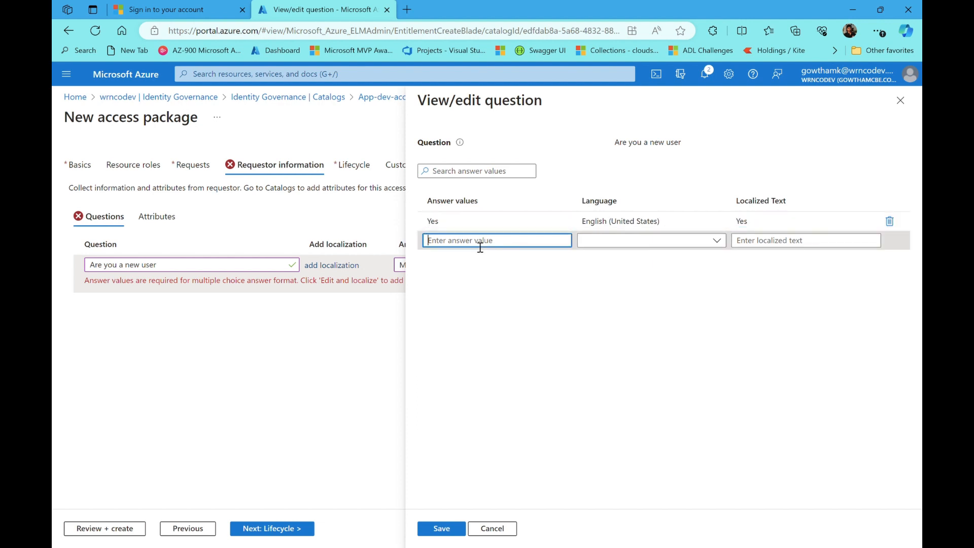
type("No")
key("Tab")
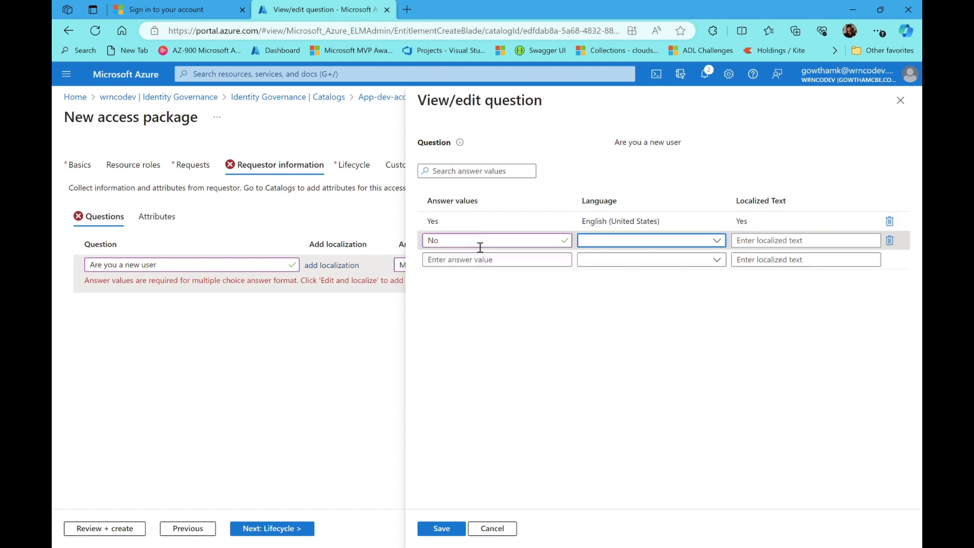
left_click(719, 242)
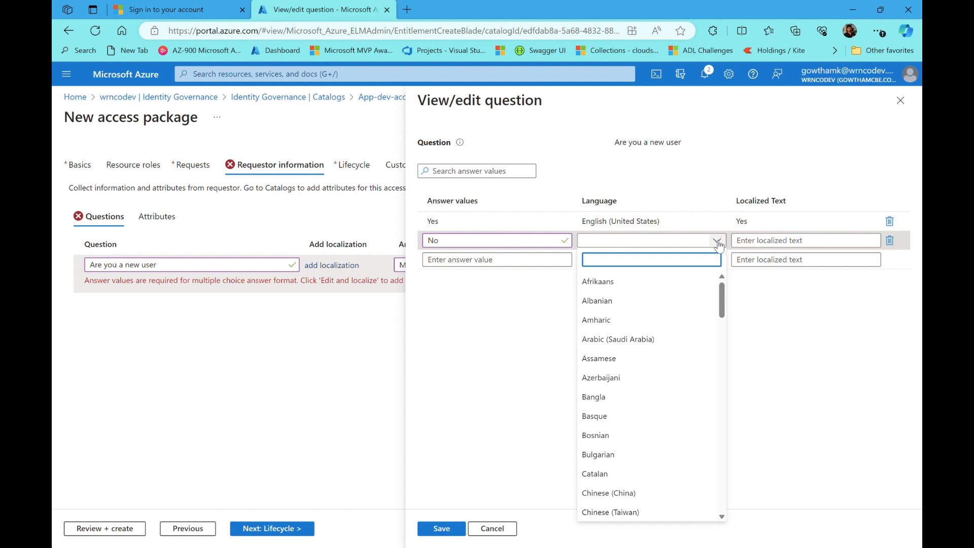
type("englis")
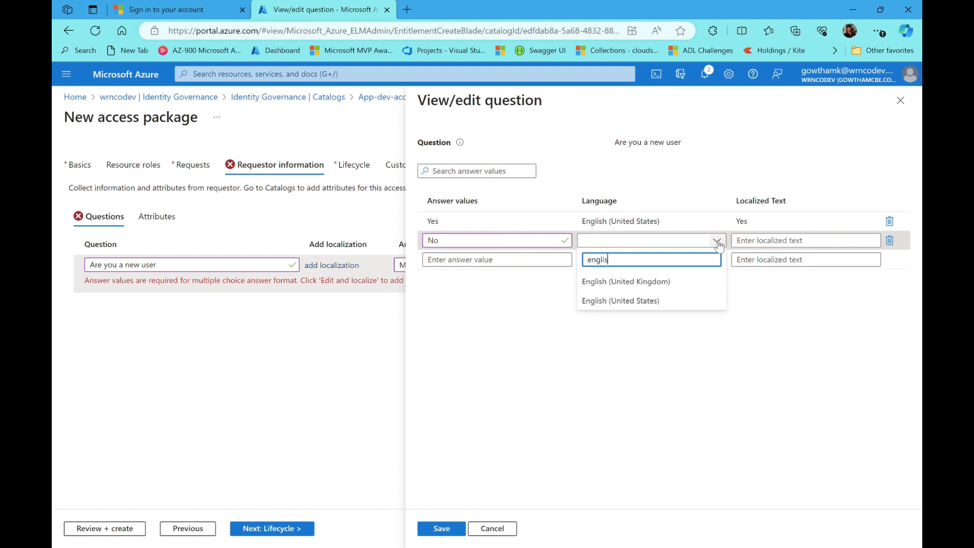
left_click(661, 301)
left_click(785, 250)
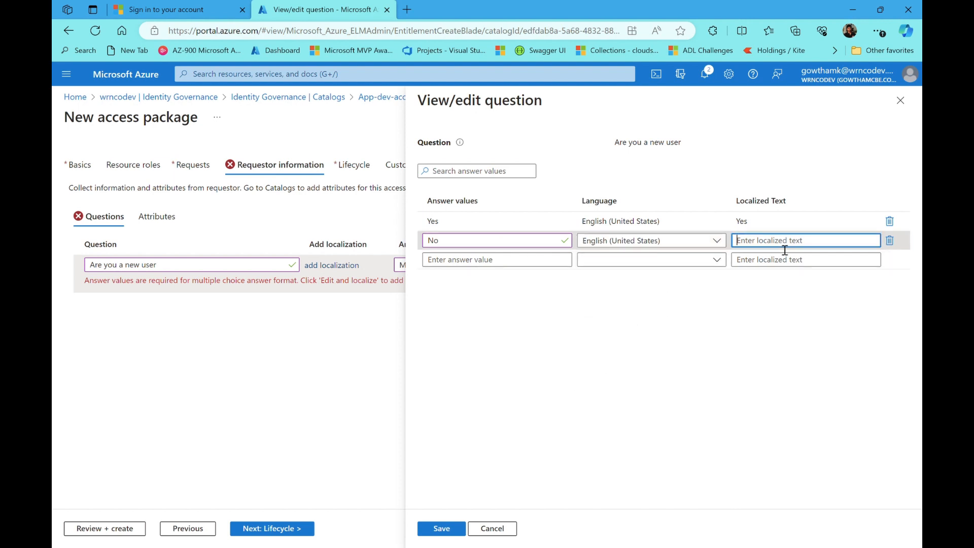
type("No")
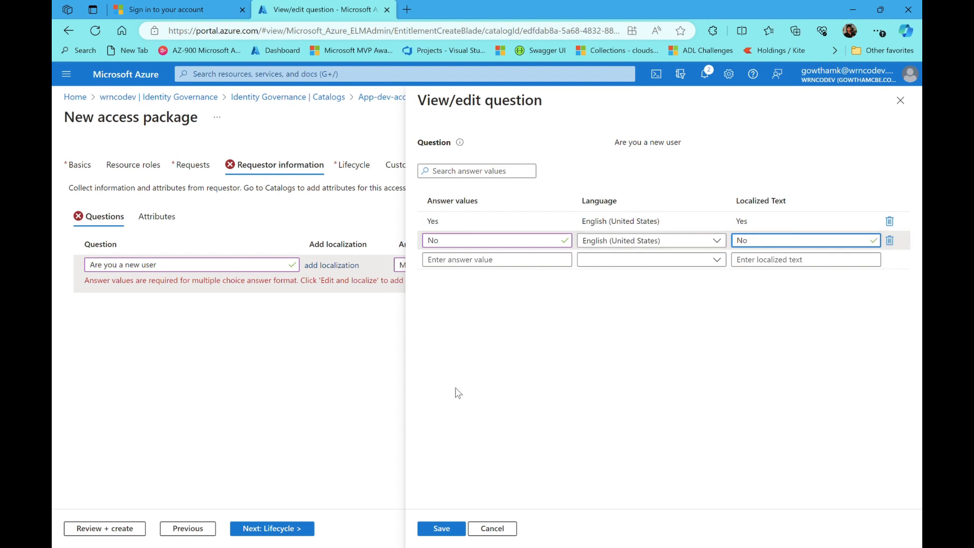
left_click(442, 529)
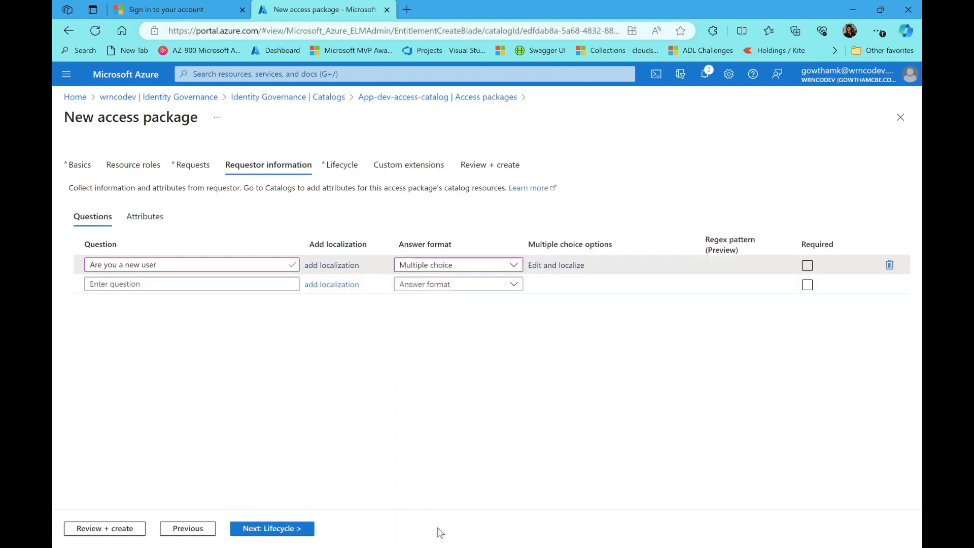
left_click(808, 265)
On the Lifecycle step, keep 365-day expiration and leave Require access reviews set to No
left_click(264, 530)
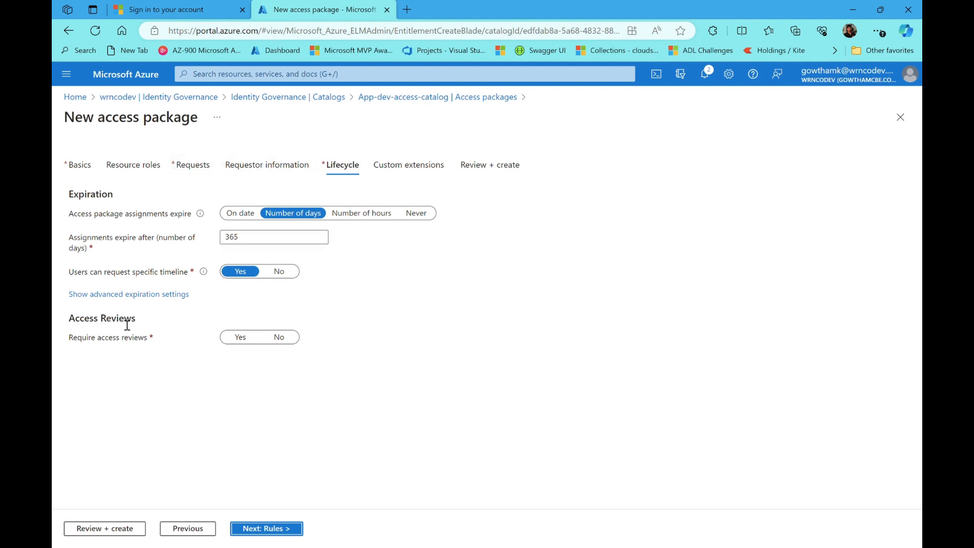
left_click(247, 338)
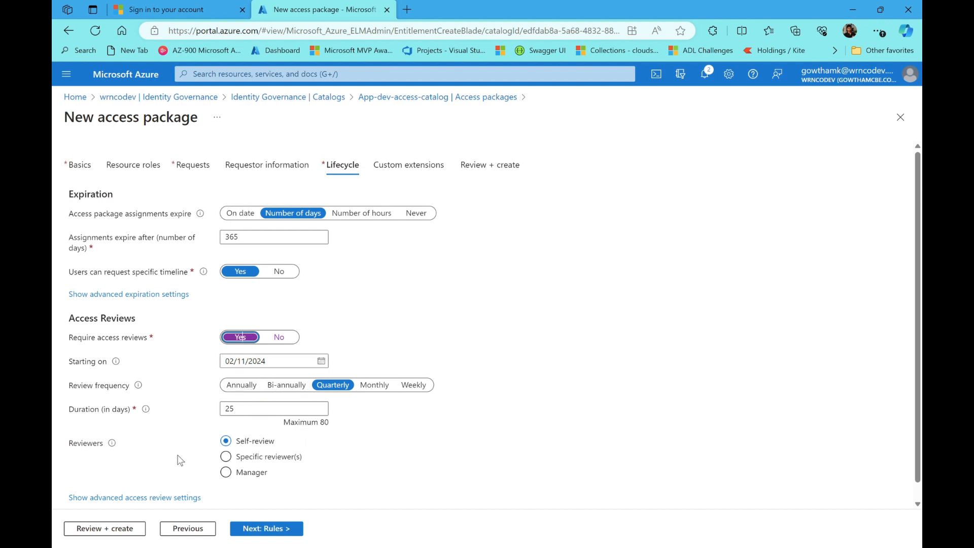
scroll(242, 337, "down", 1)
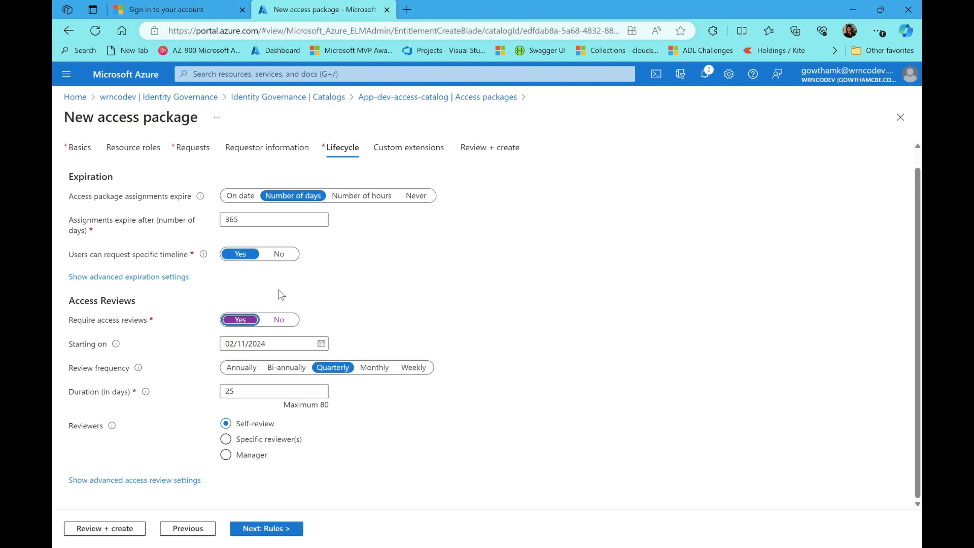
left_click(282, 320)
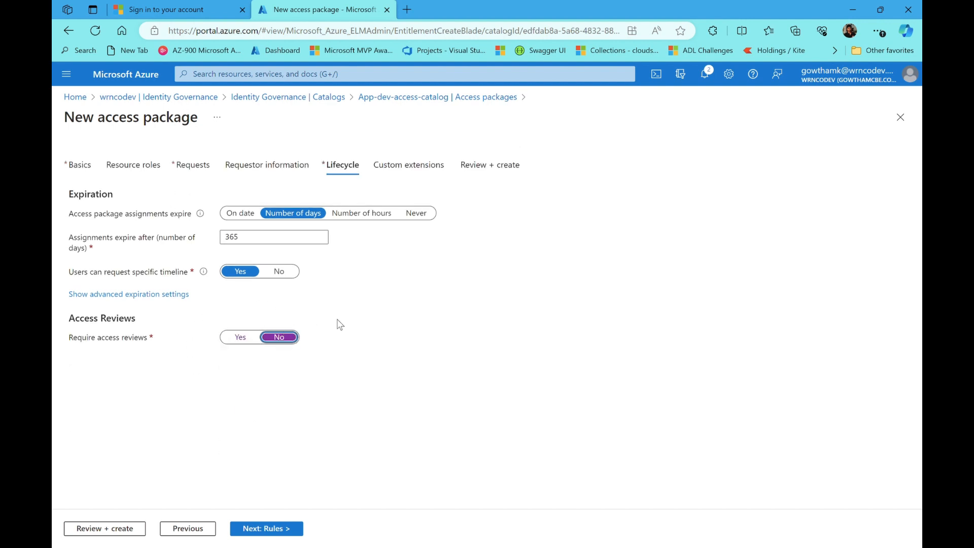
Advance to the Custom extensions step without defining any rules
left_click(279, 530)
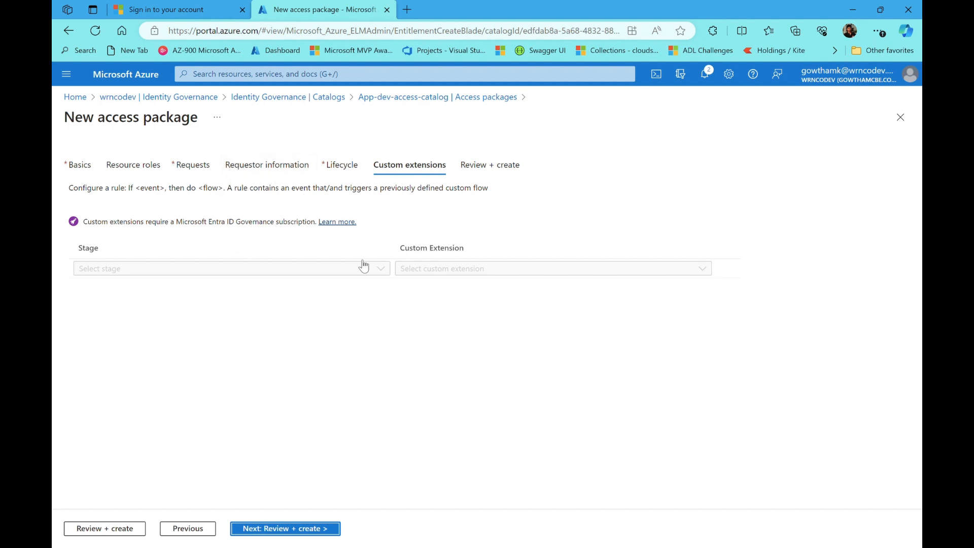
Look over the App-dev Review + create summary and create the access package
left_click(303, 529)
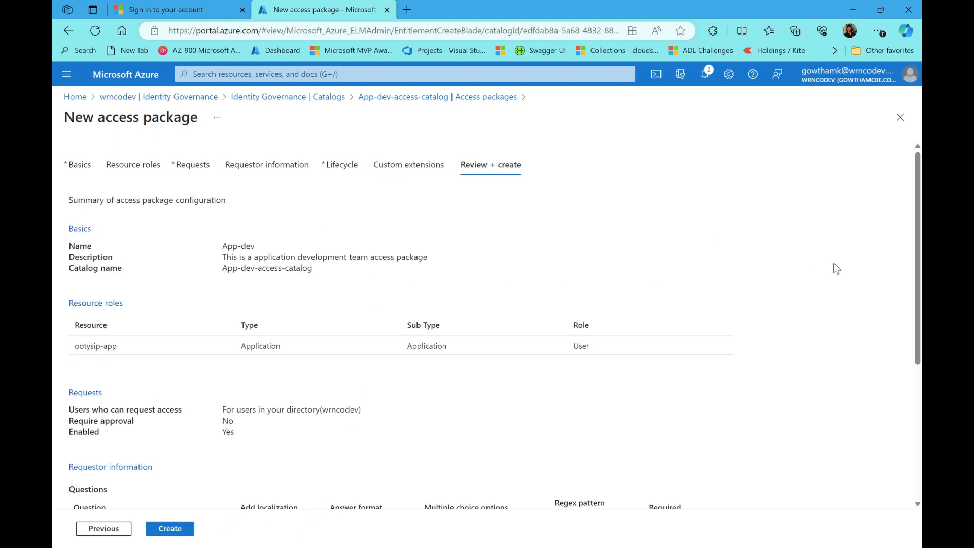
left_click_drag(917, 207, 919, 310)
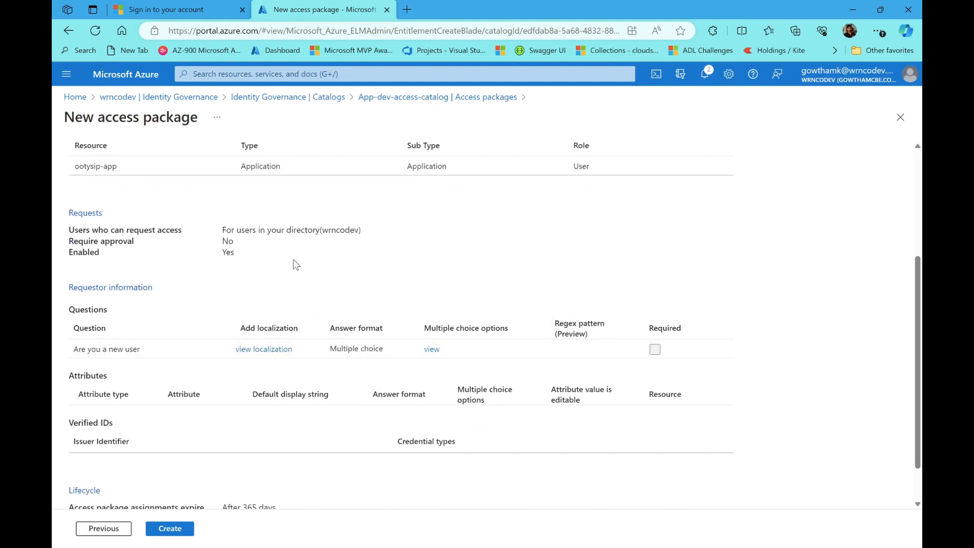
scroll(293, 260, "down", 1)
scroll(401, 325, "up", 5)
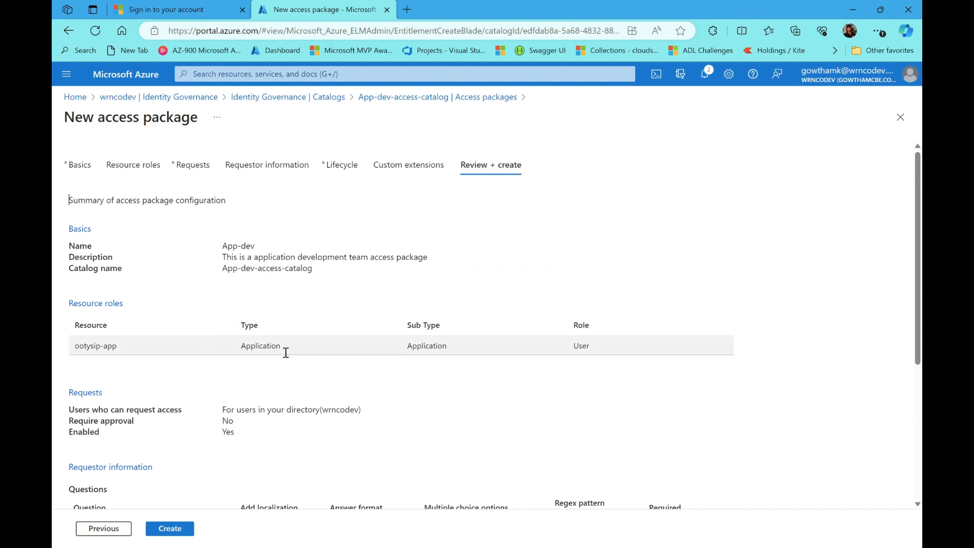
scroll(309, 406, "down", 2)
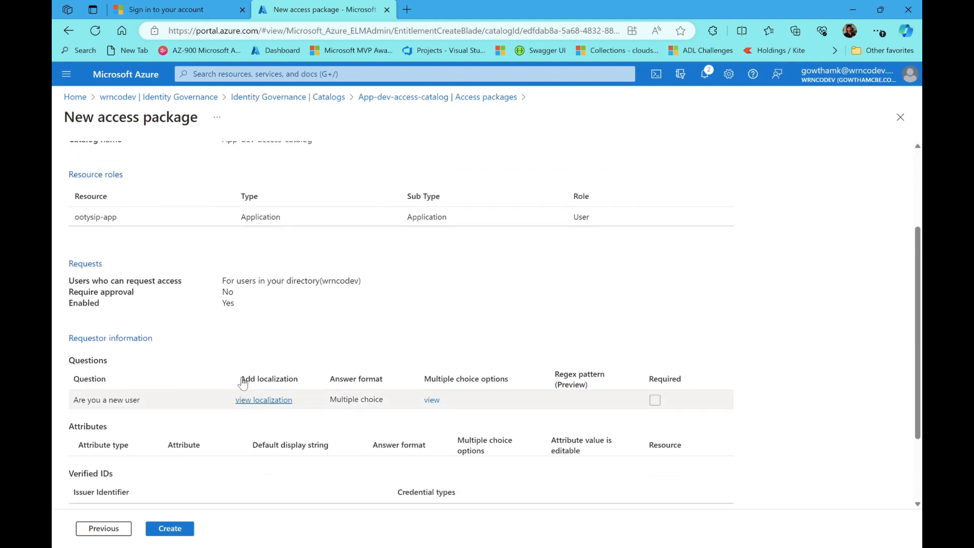
scroll(114, 346, "up", 2)
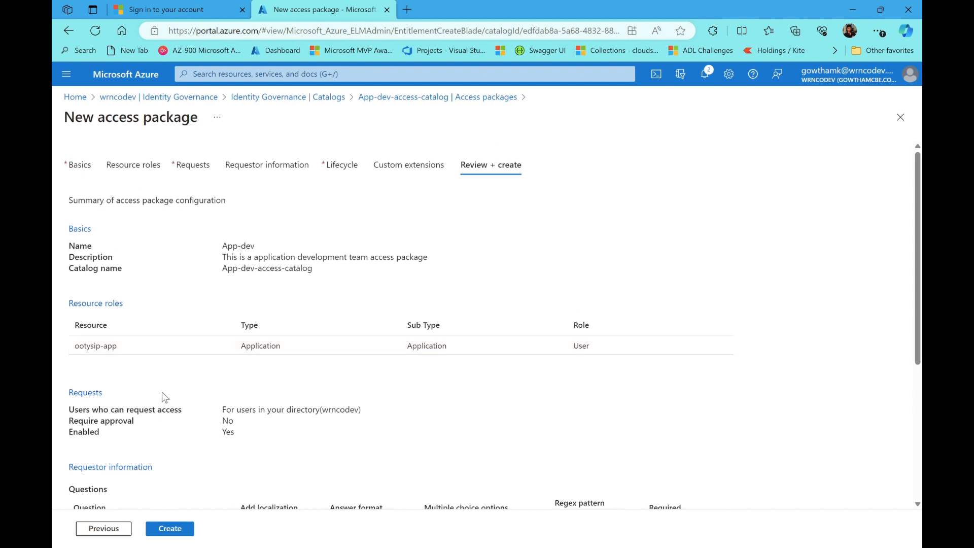
scroll(165, 397, "down", 1)
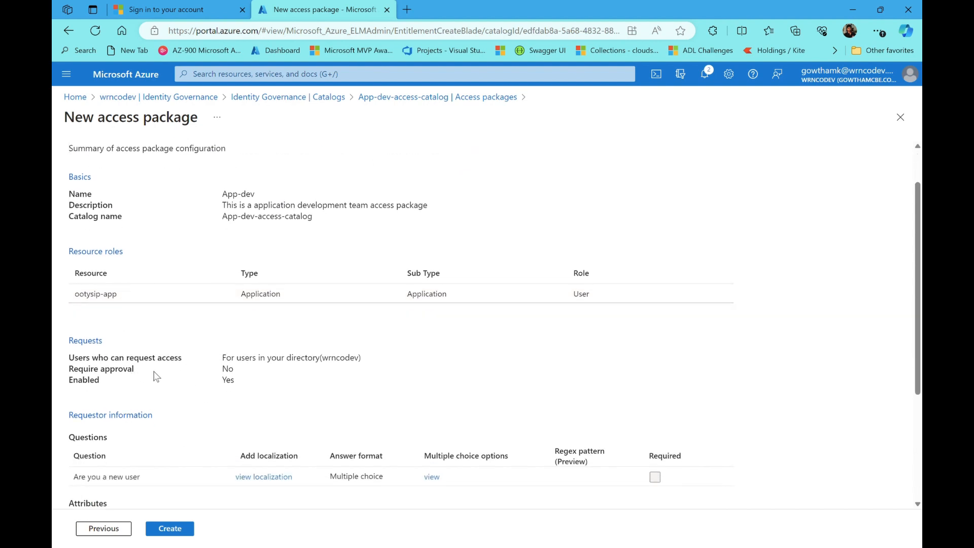
scroll(155, 381, "down", 1)
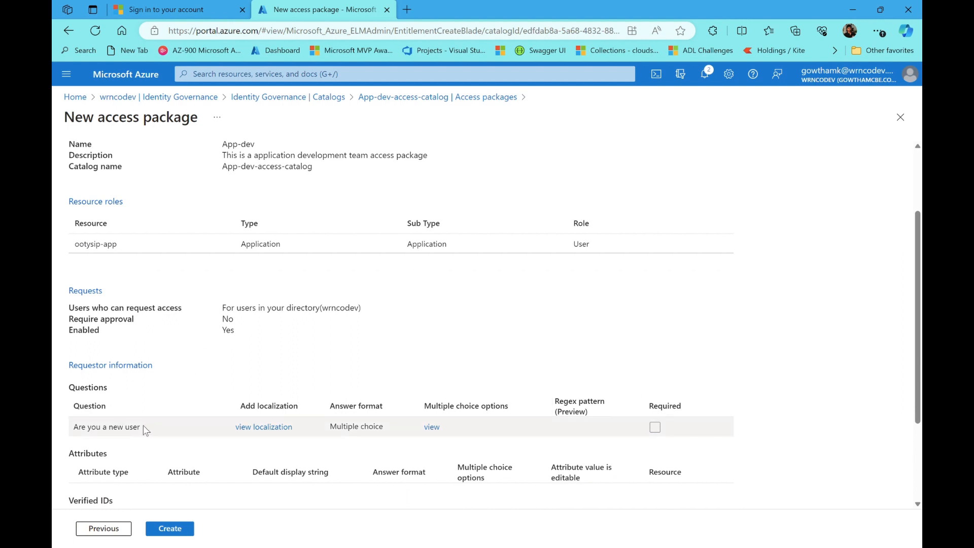
scroll(124, 409, "down", 1)
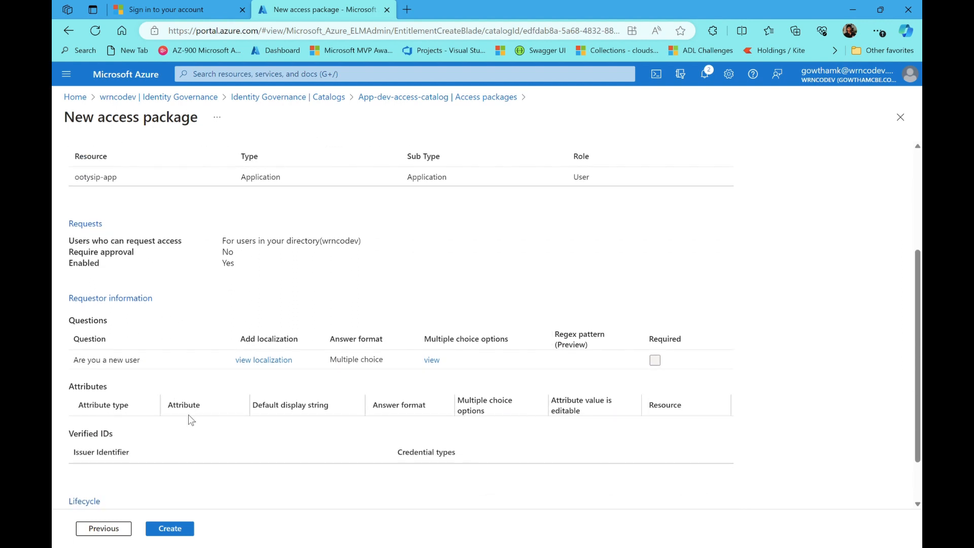
scroll(191, 419, "down", 1)
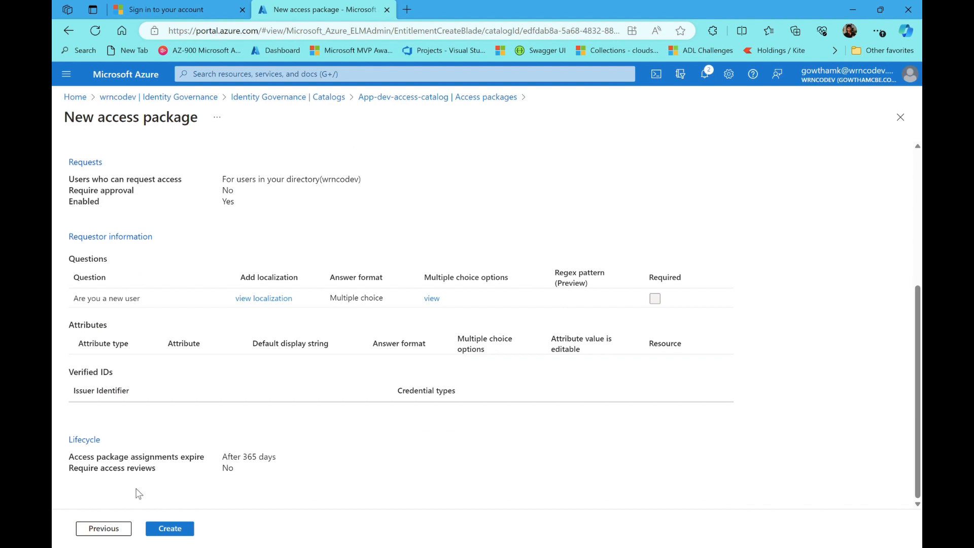
left_click(171, 529)
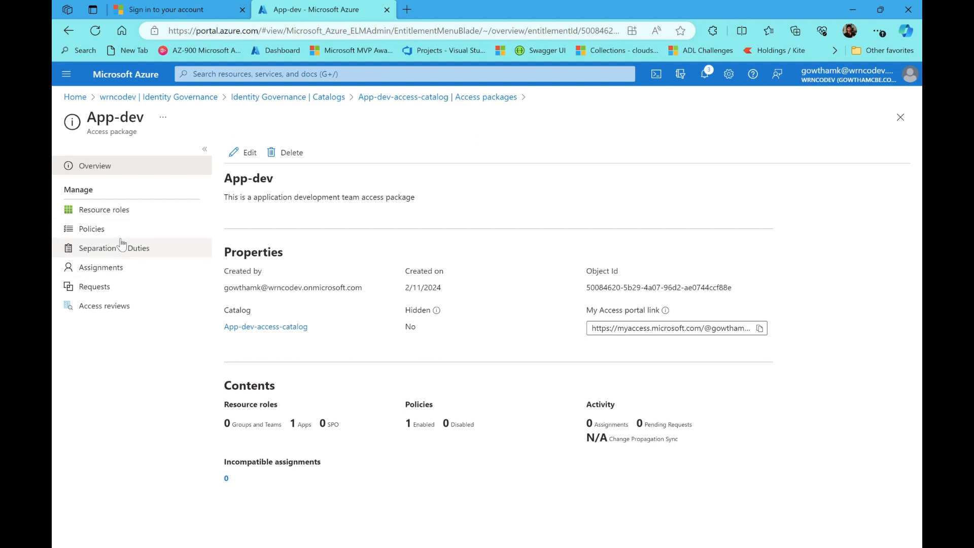
Open the Policies page of the App-dev access package
left_click(102, 229)
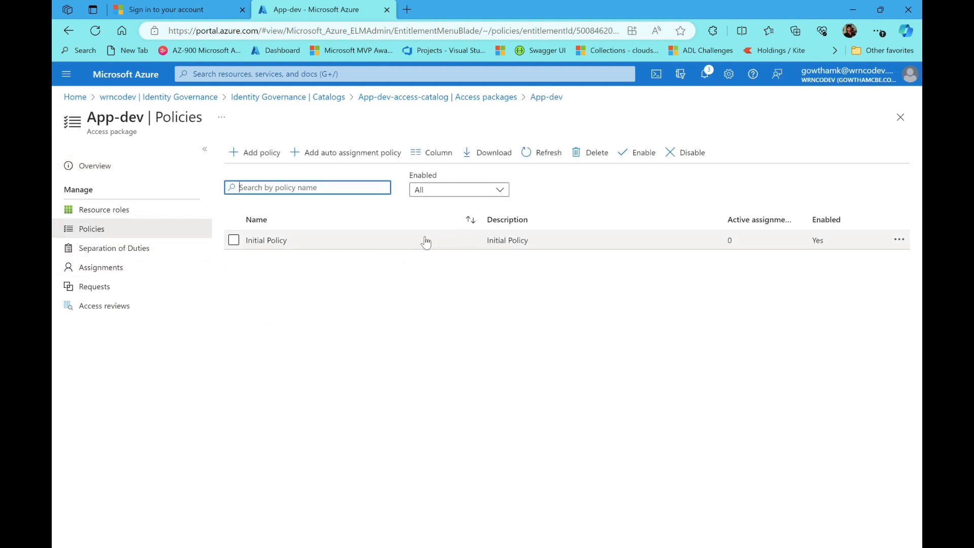
Inspect the Initial Policy details, including its 365-day expiration, then go back to the App-dev overview
left_click(394, 237)
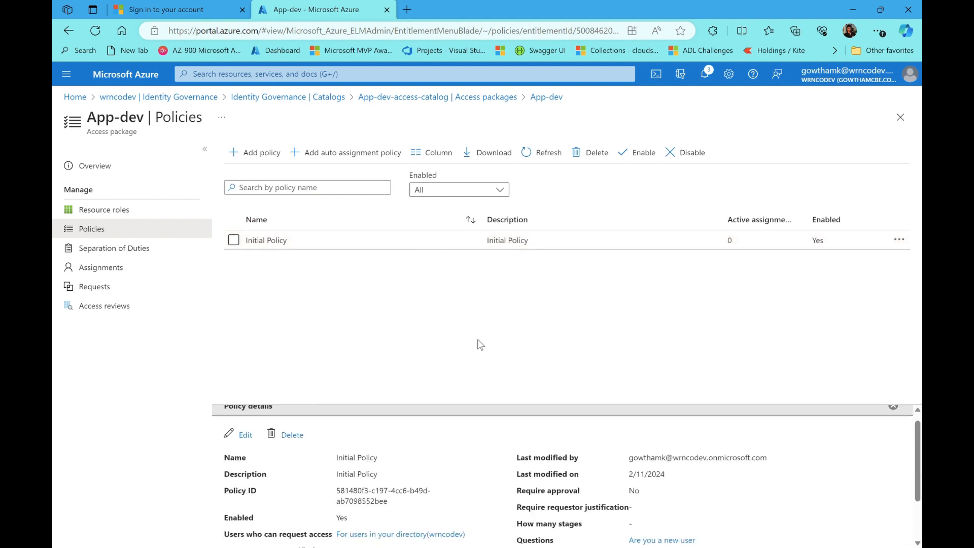
scroll(912, 472, "down", 2)
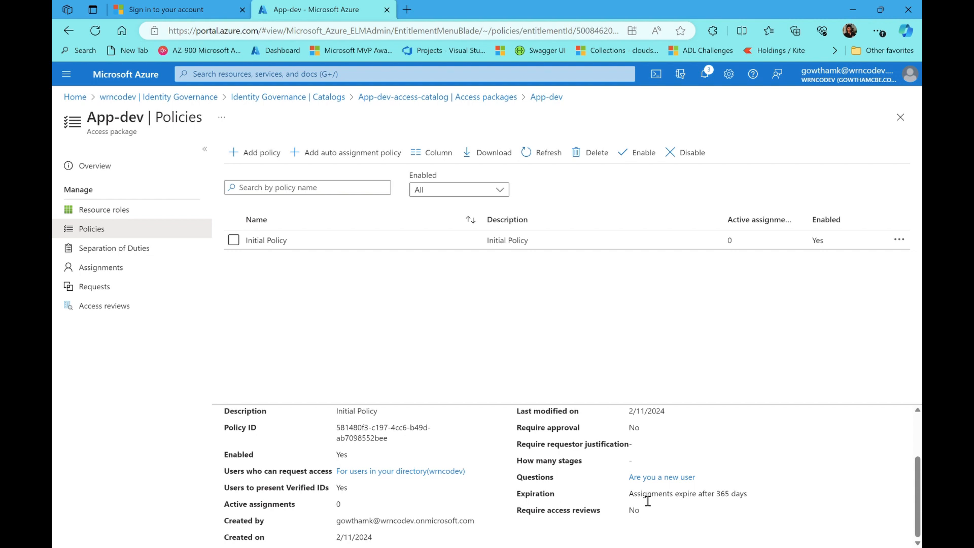
left_click_drag(638, 499, 753, 502)
left_click(395, 280)
left_click(133, 268)
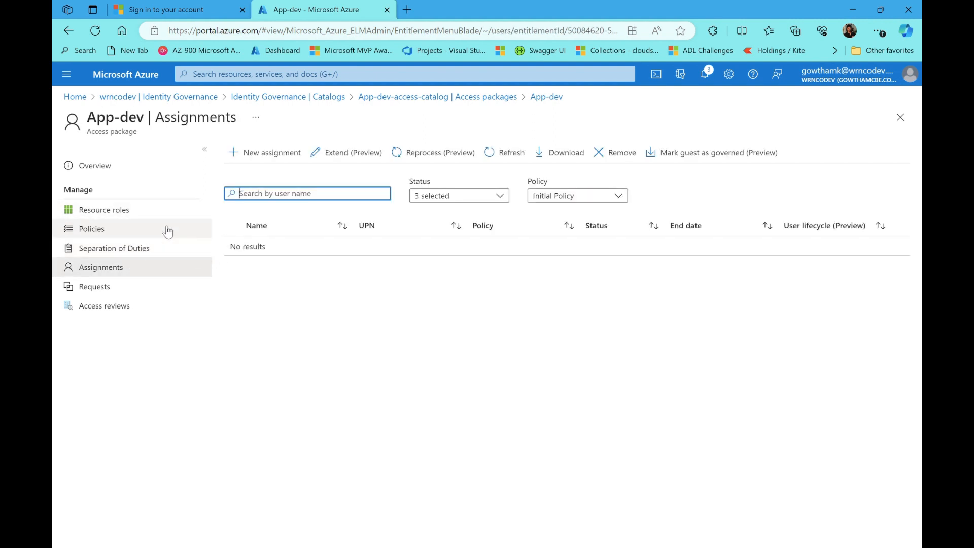
left_click(138, 230)
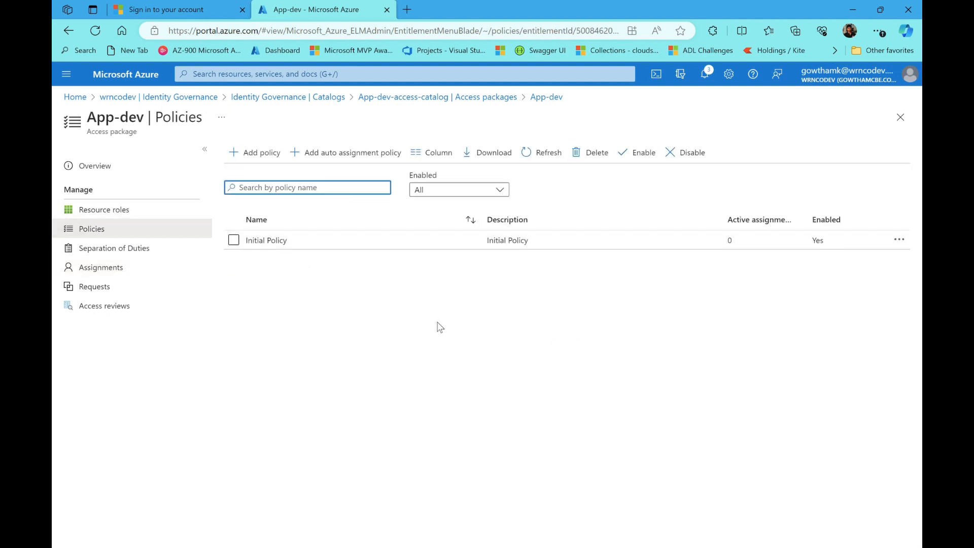
left_click(147, 172)
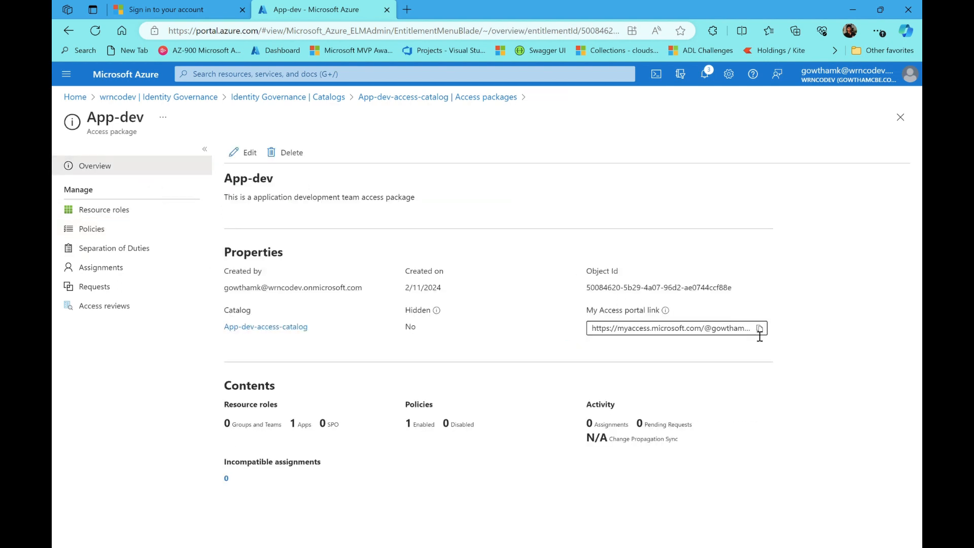
Copy the App-dev My Access portal link to the clipboard
left_click(761, 329)
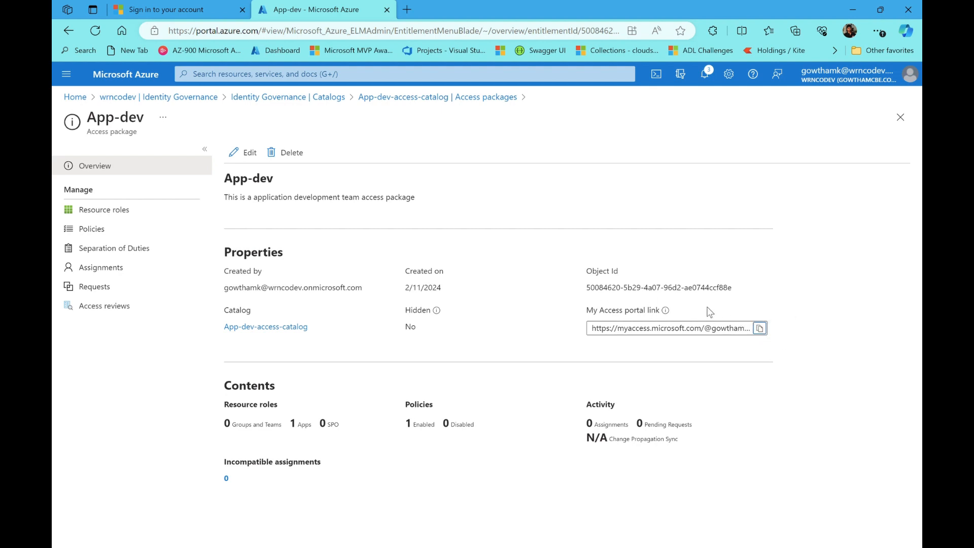
left_click(759, 328)
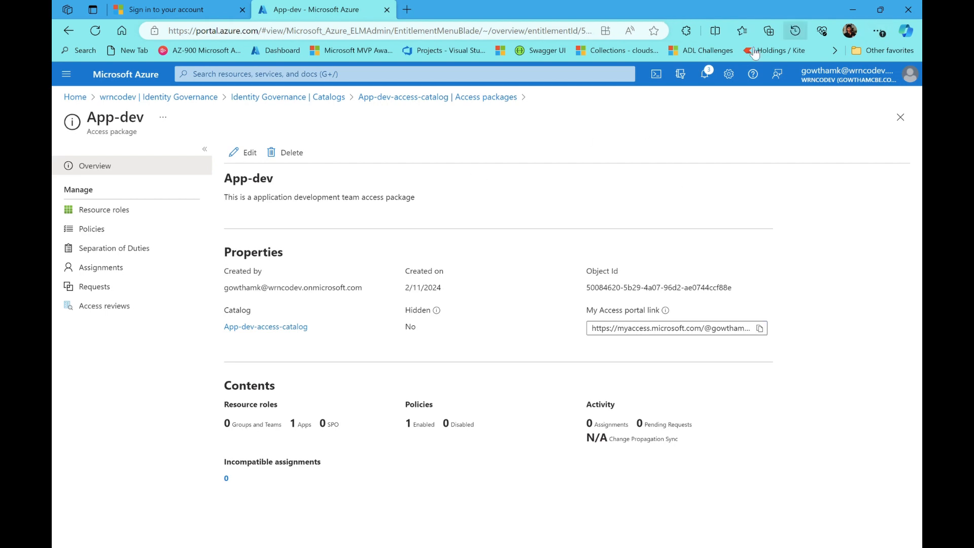
Clear the last hour's cookies and cached files in Edge, then paste the My Access link into a new tab
key("ctrl+shift+Delete")
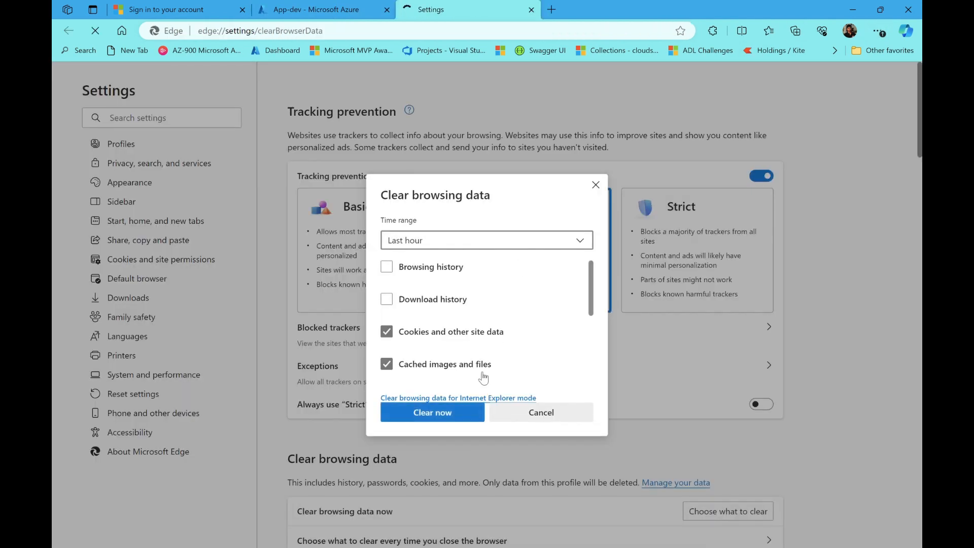
left_click(434, 413)
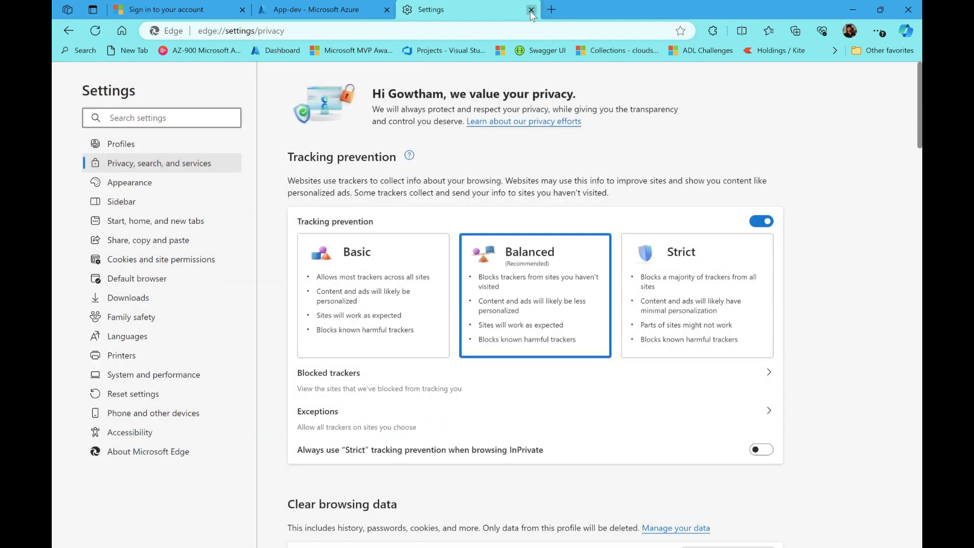
left_click(532, 10)
left_click(405, 10)
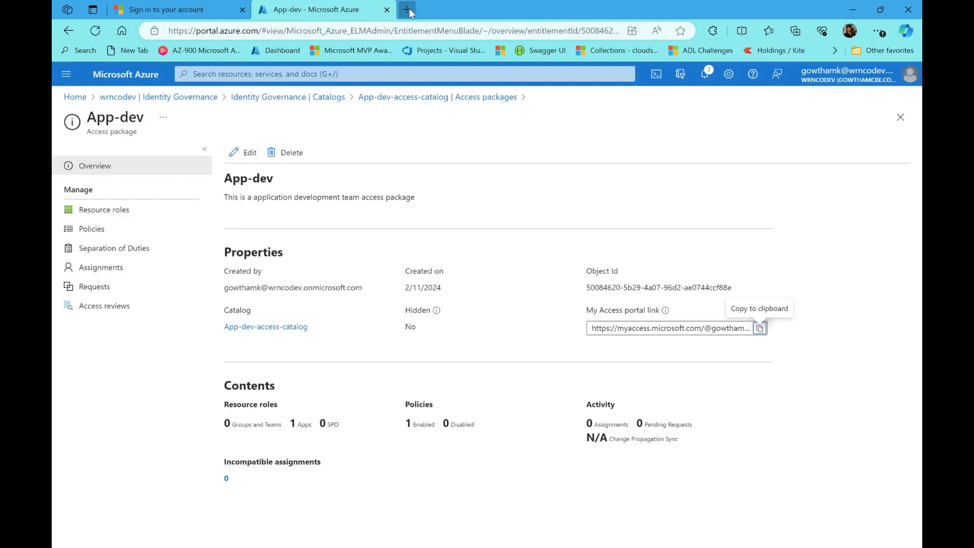
key("ctrl+v")
Load the My Access link, sign in with the test user's e-mail and password, and stay signed in
key("Return")
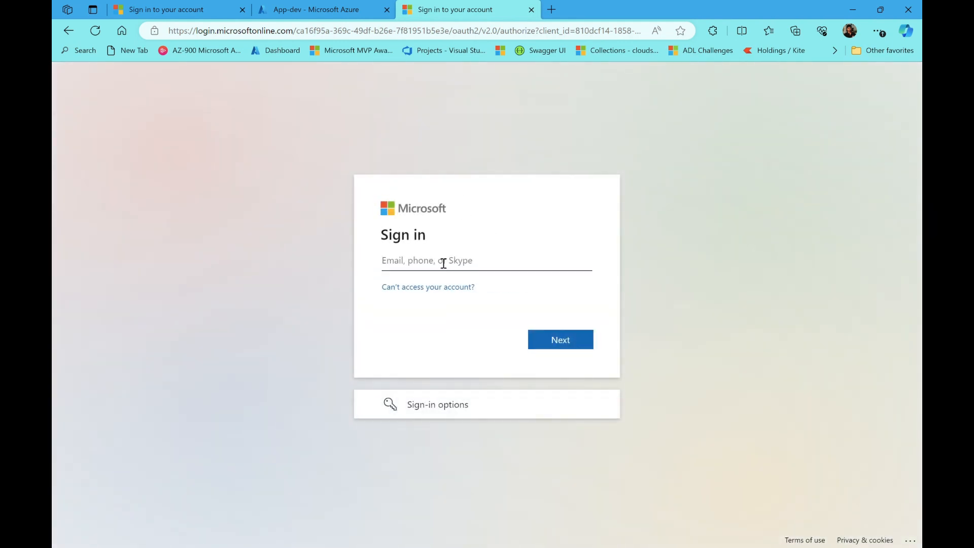
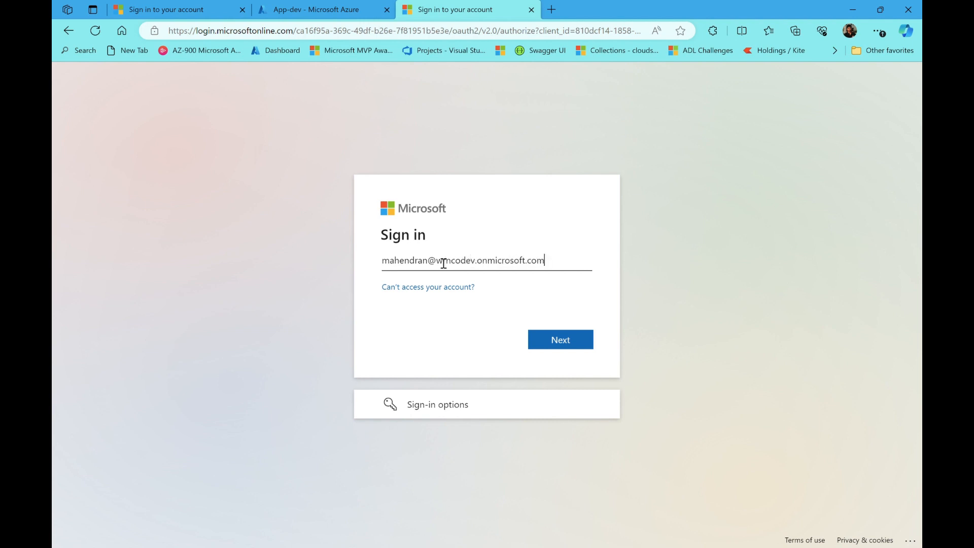
key("Return")
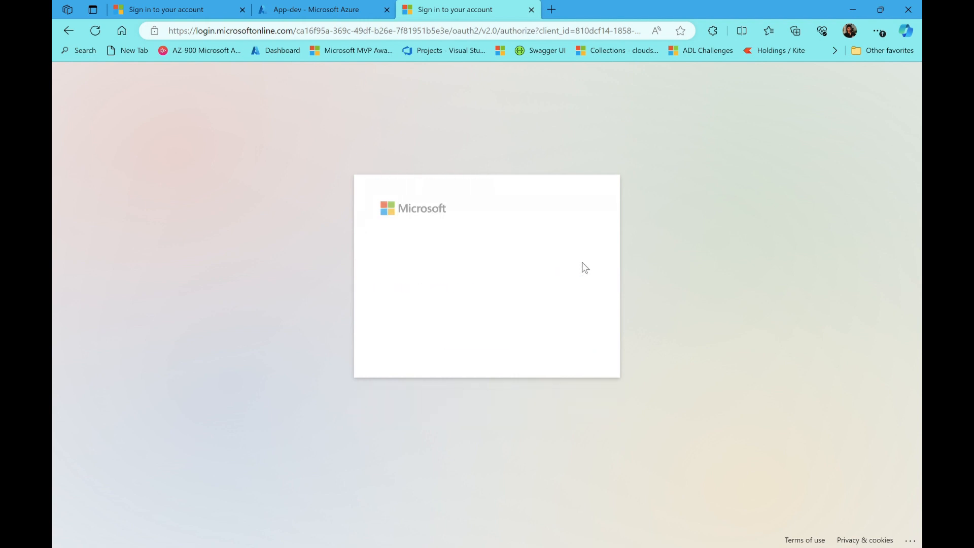
type("****")
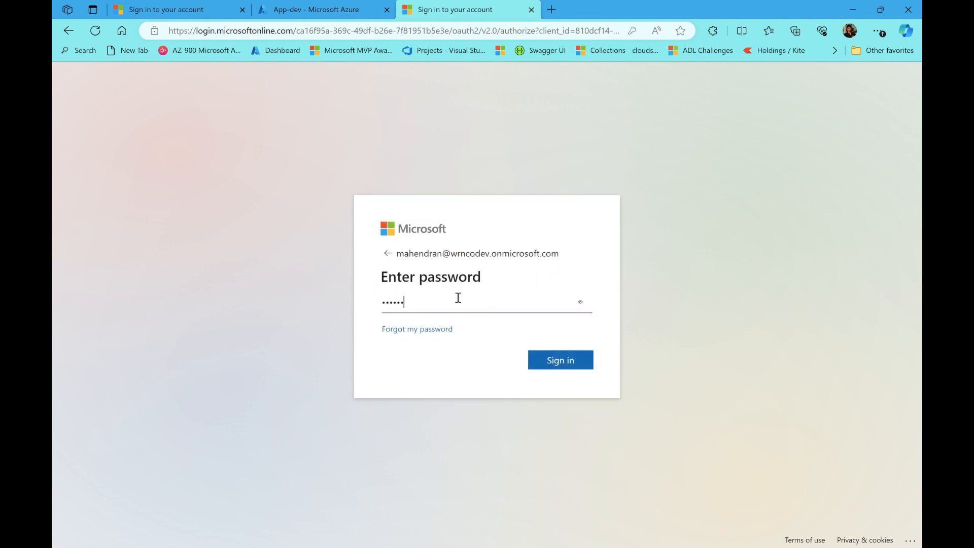
type("*******")
key("Return")
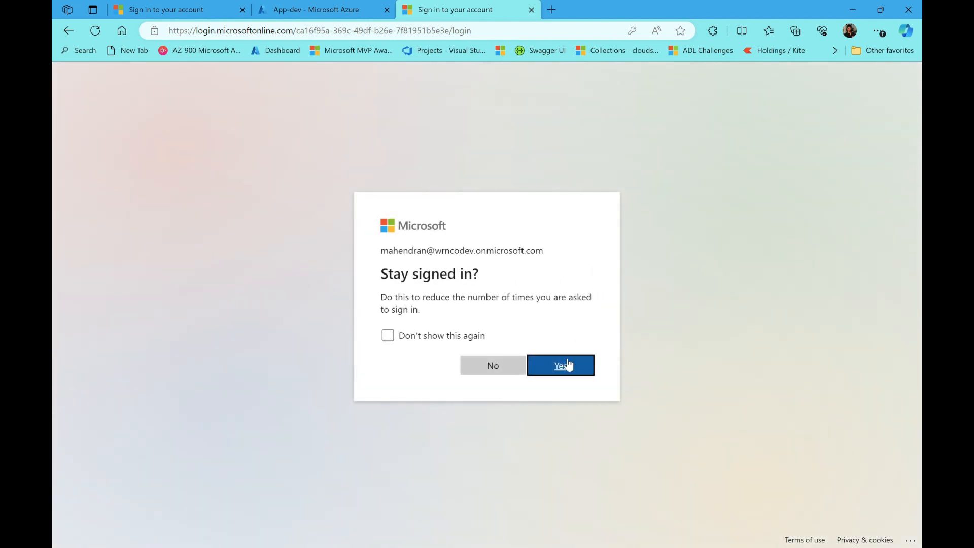
left_click(564, 366)
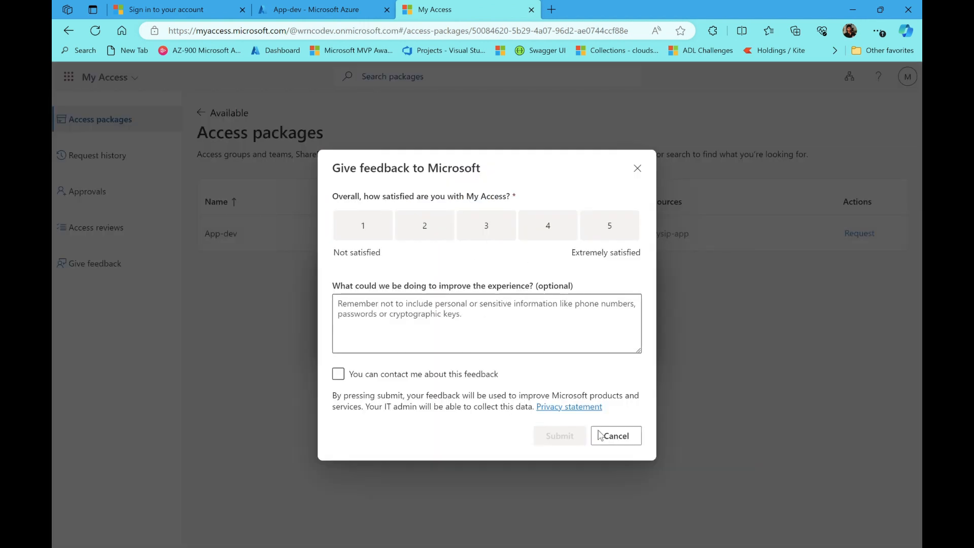
Request the App-dev package, answering Yes to 'Are you a new user', and submit the request
left_click(614, 437)
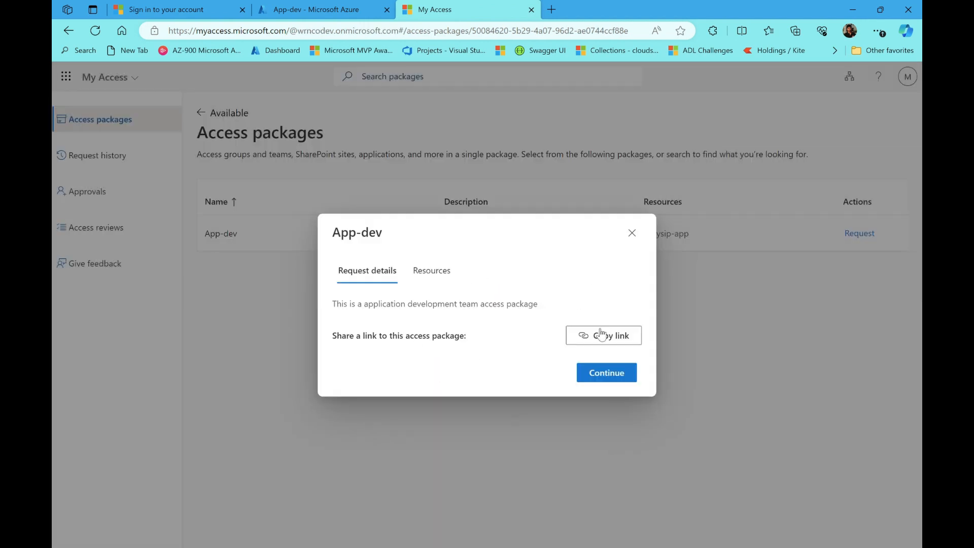
left_click(633, 234)
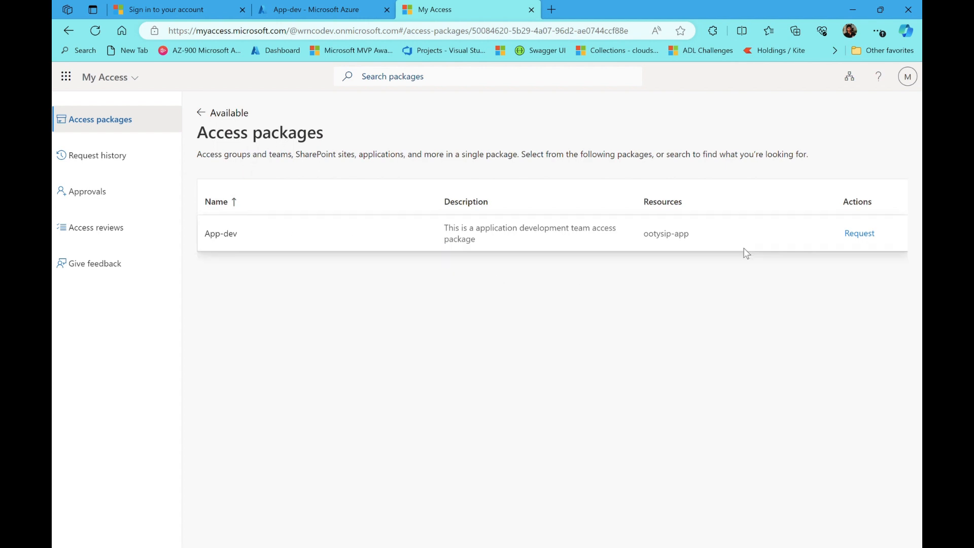
left_click(871, 241)
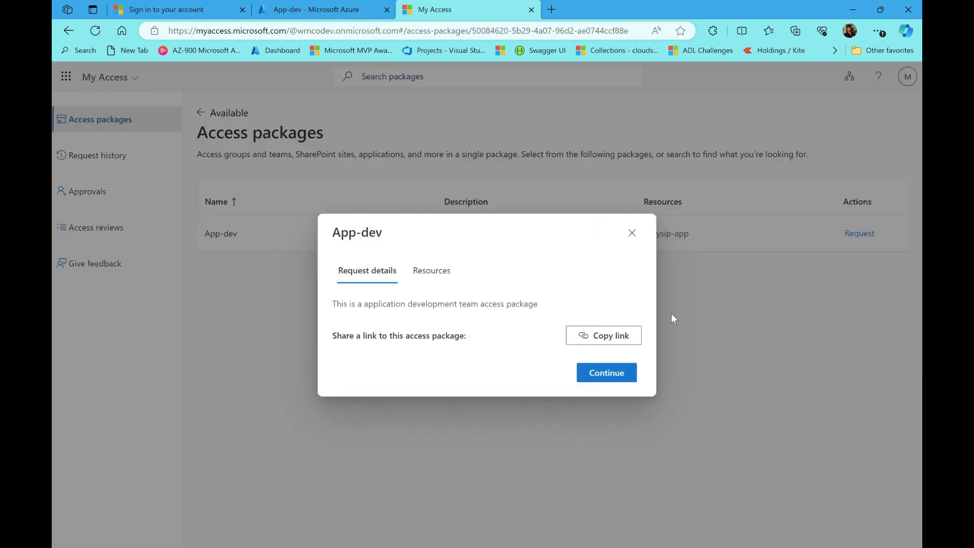
left_click(605, 375)
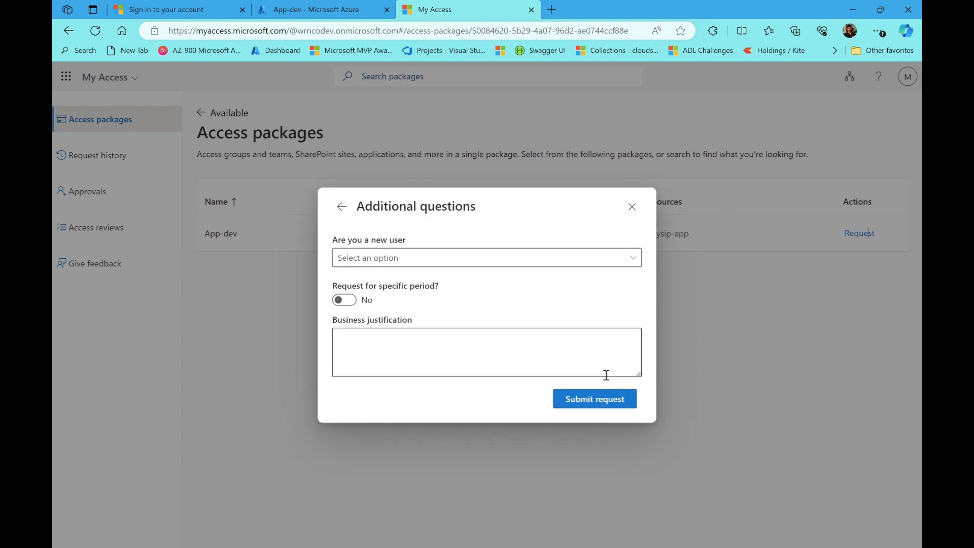
left_click(452, 260)
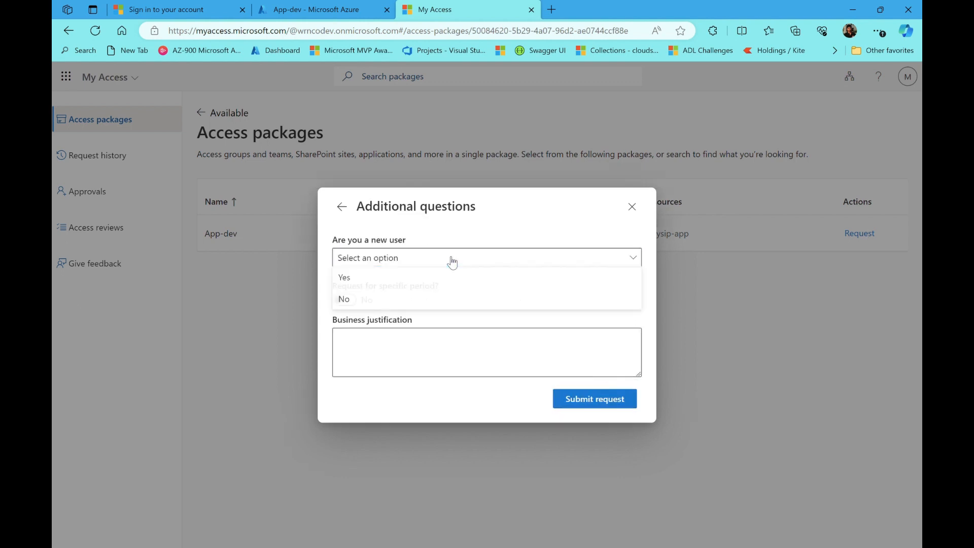
left_click(365, 279)
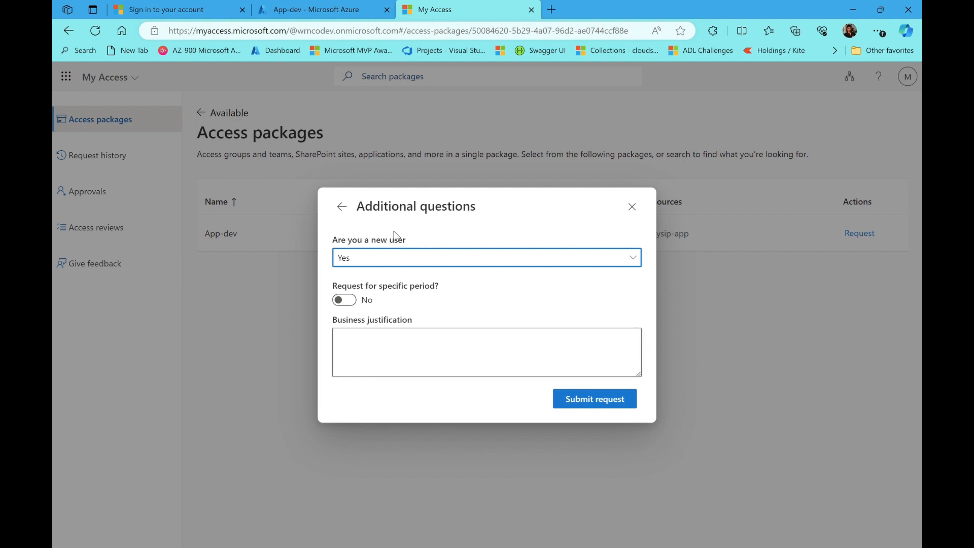
left_click(583, 407)
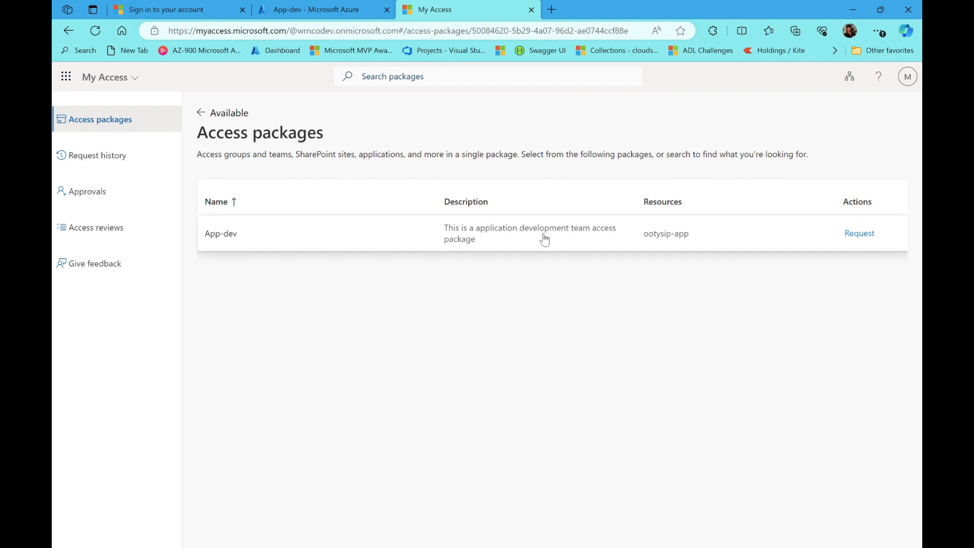
Reload the app's sign-in page in its browser tab
left_click(208, 6)
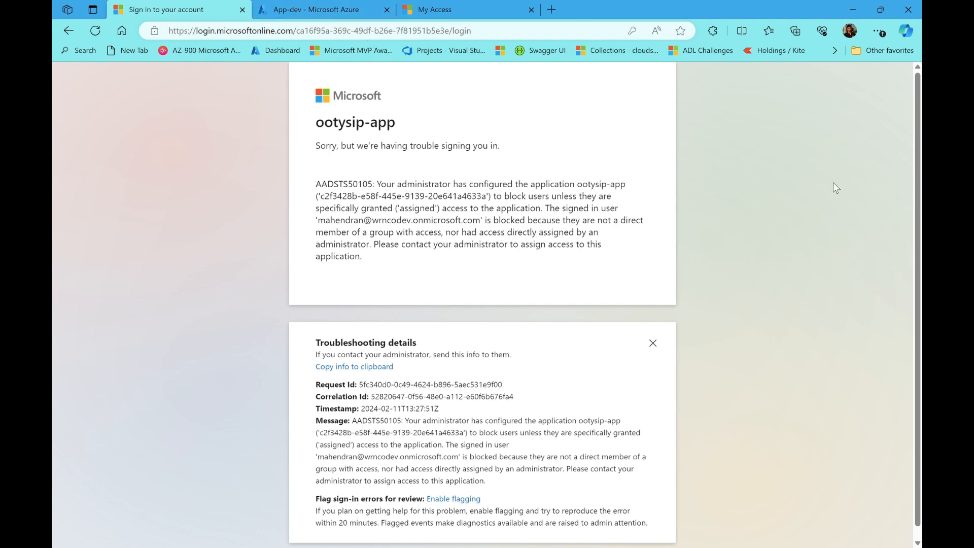
left_click(503, 33)
key("Return")
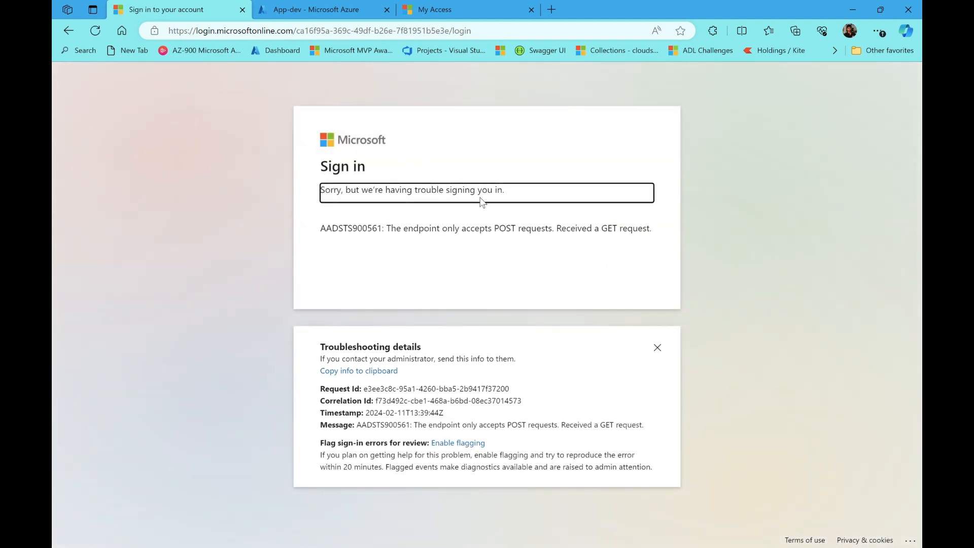
Load app-wrncodev.msappproxy.net to reach the IIS Windows Server welcome page, then return to Azure
left_click(496, 32)
key("BackSpace")
type("aa")
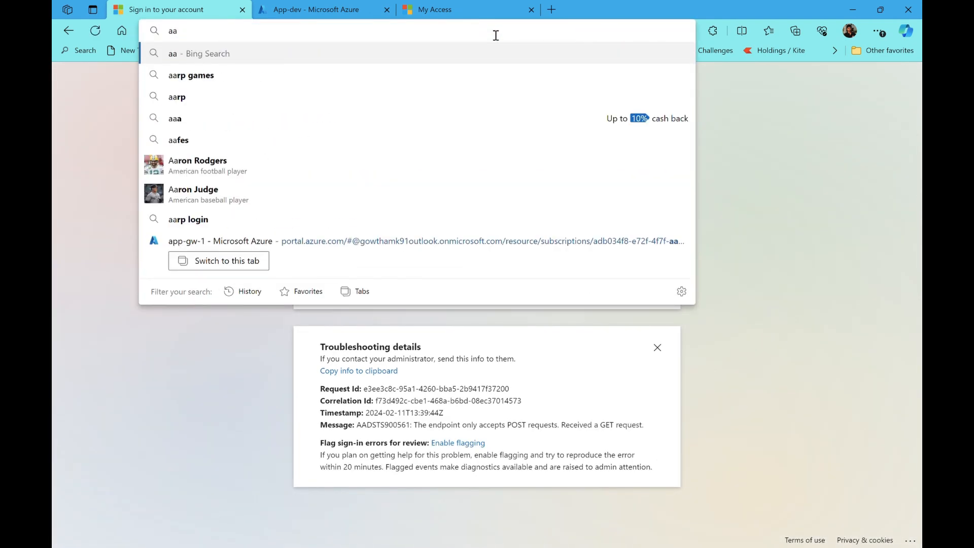
key("BackSpace")
type("p")
key("Return")
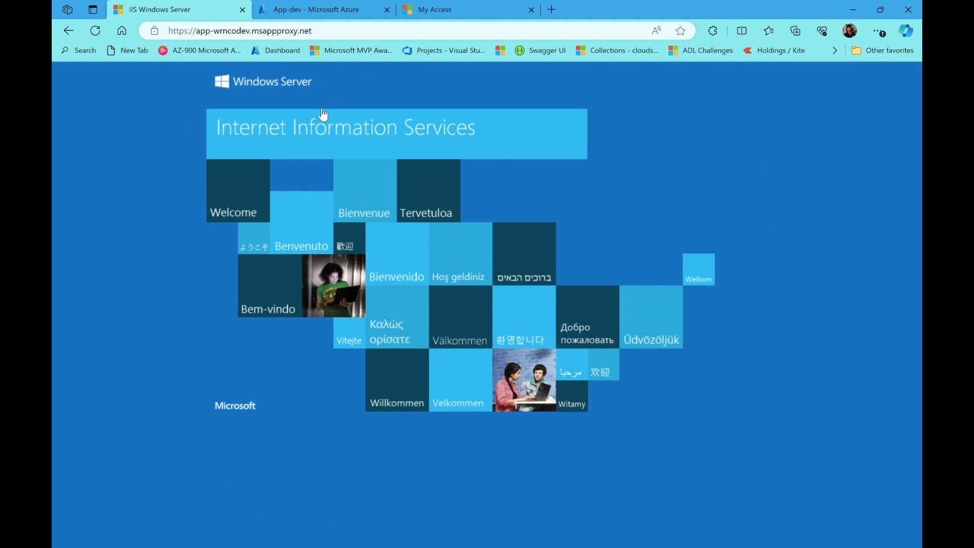
left_click(349, 6)
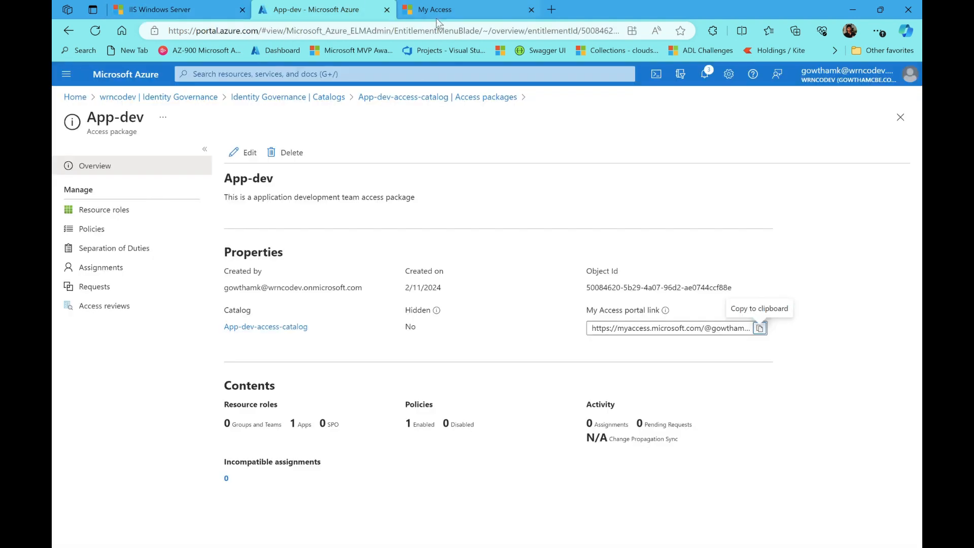
Verify App-dev shows a Delivered assignment and its overview Activity reports 1 Assignments
left_click(127, 272)
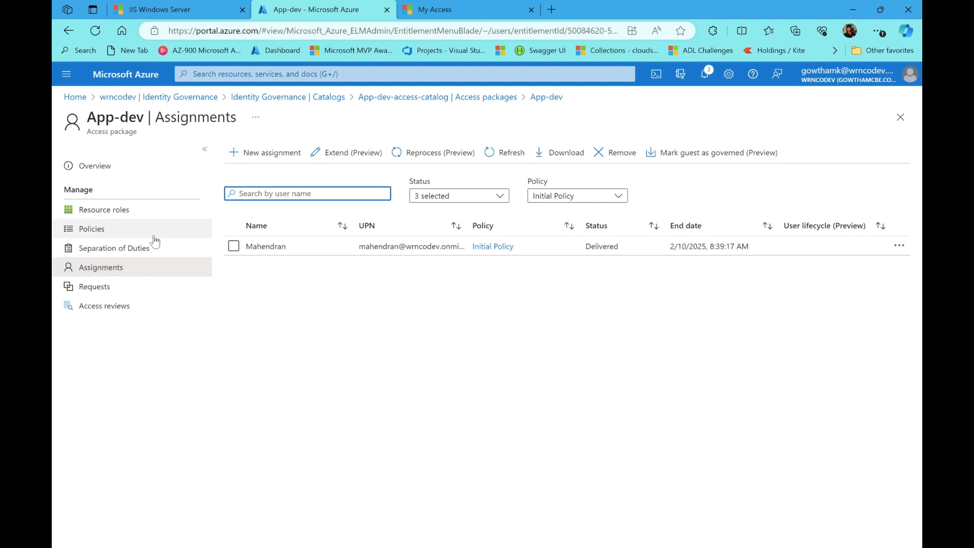
left_click(98, 168)
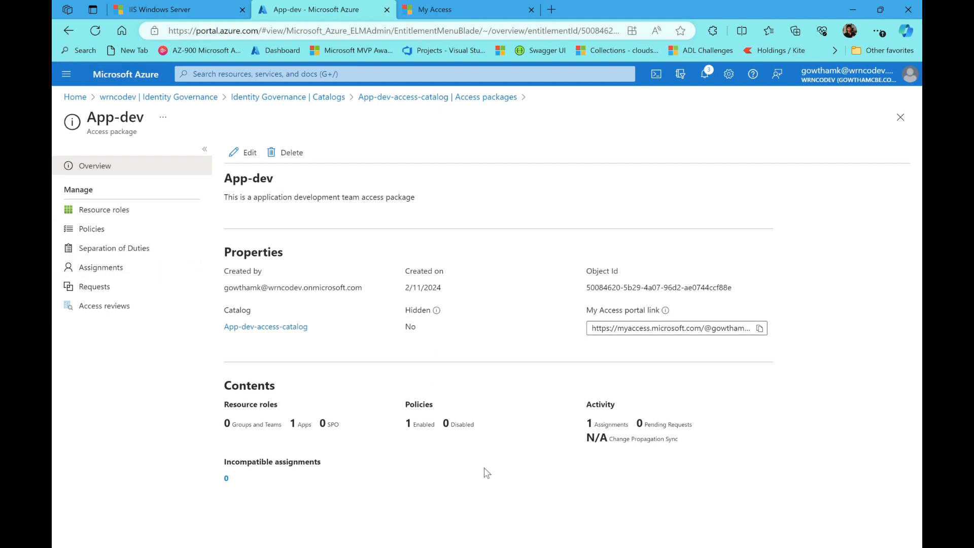
double_click(602, 408)
double_click(599, 425)
left_click(524, 446)
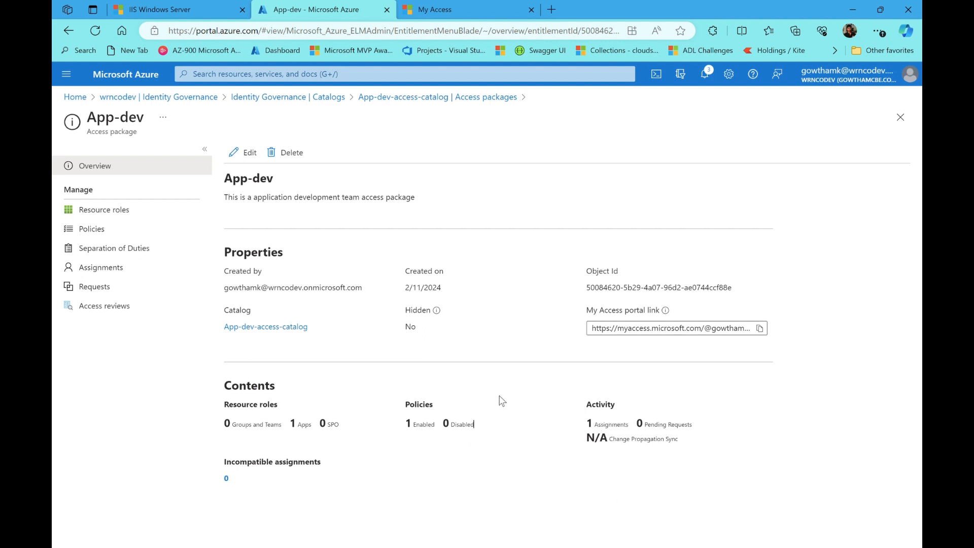